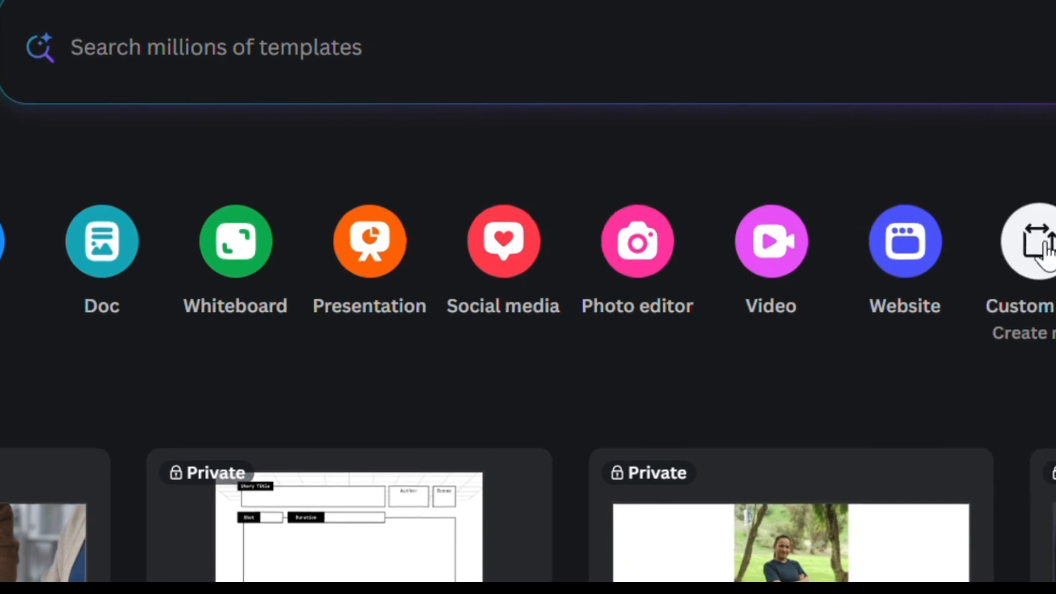
# Search the templates for daily planner
pyautogui.scroll(-10, 785, 349)
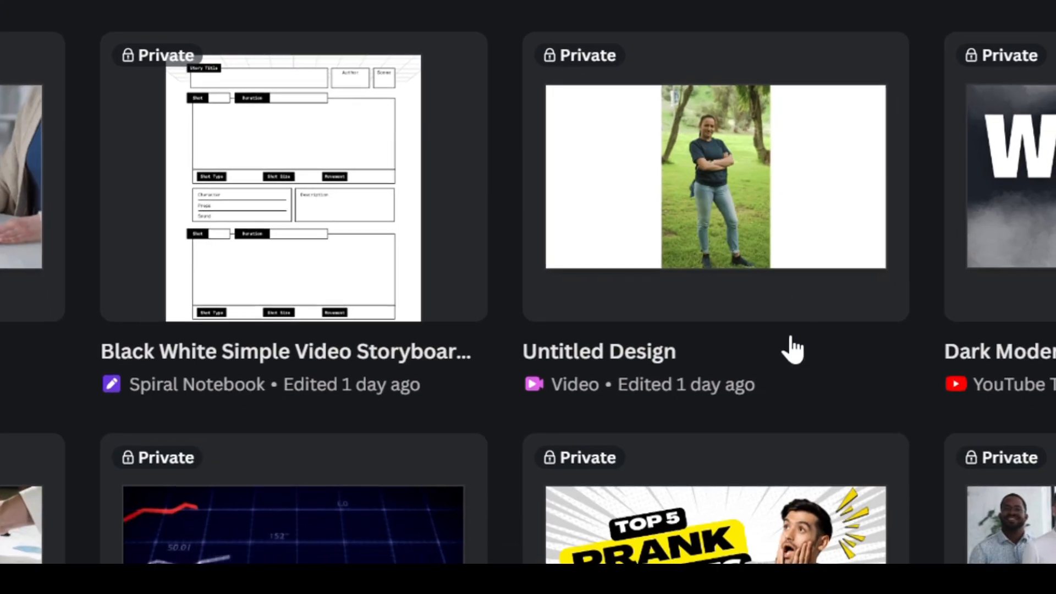
pyautogui.scroll(4, 750, 344)
pyautogui.scroll(6, 750, 344)
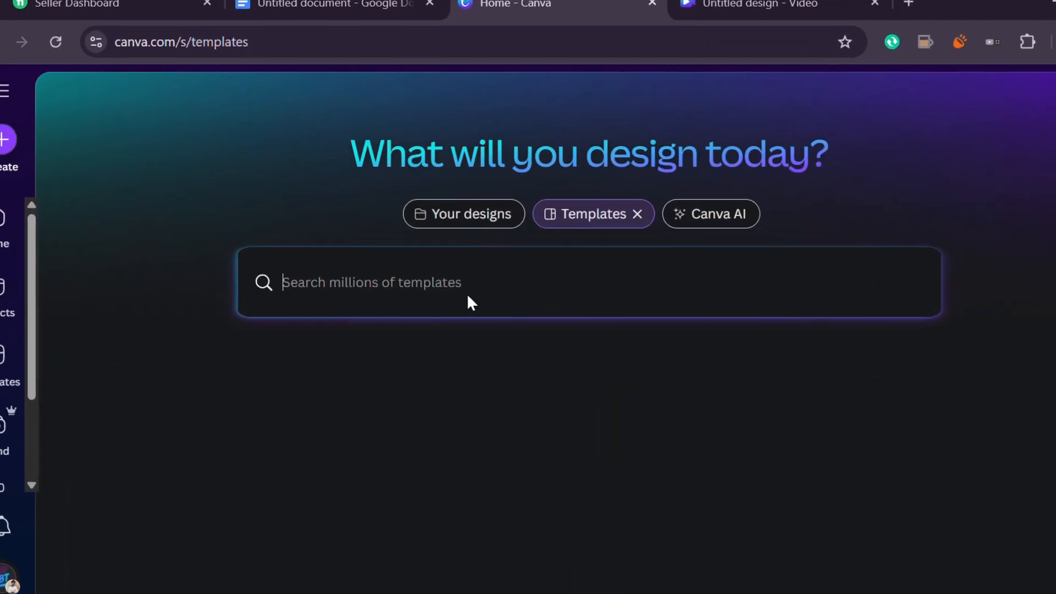
pyautogui.write('daily planner')
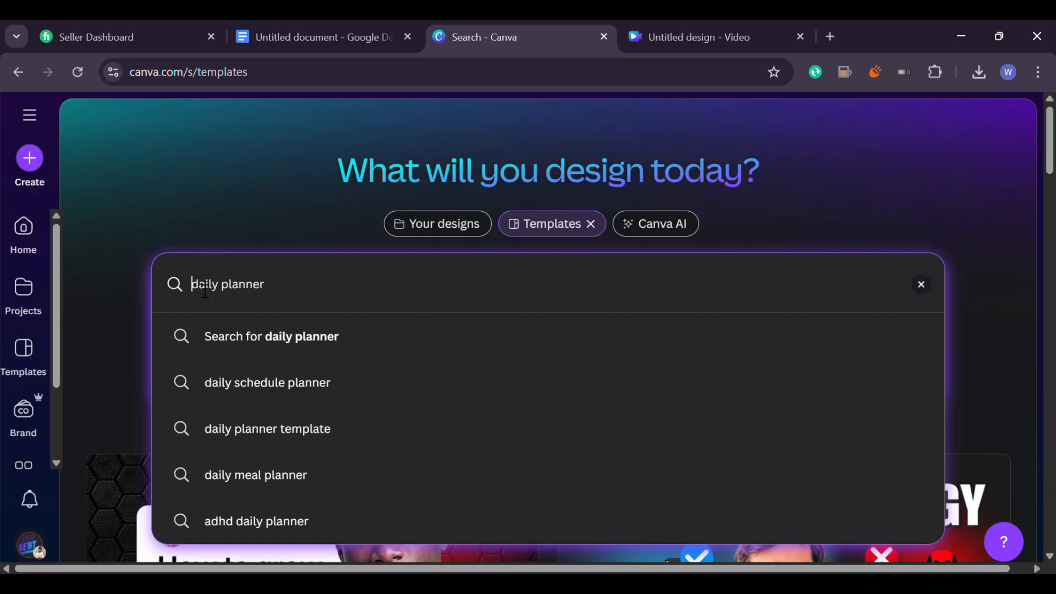
pyautogui.press('Return')
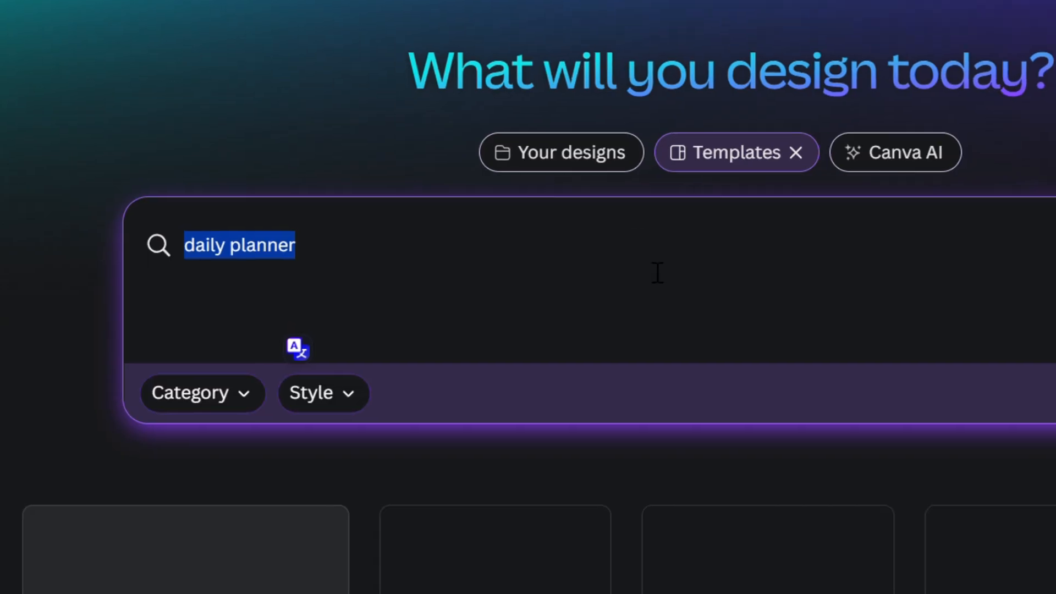
# Browse the daily planner template results
pyautogui.scroll(-5, 581, 381)
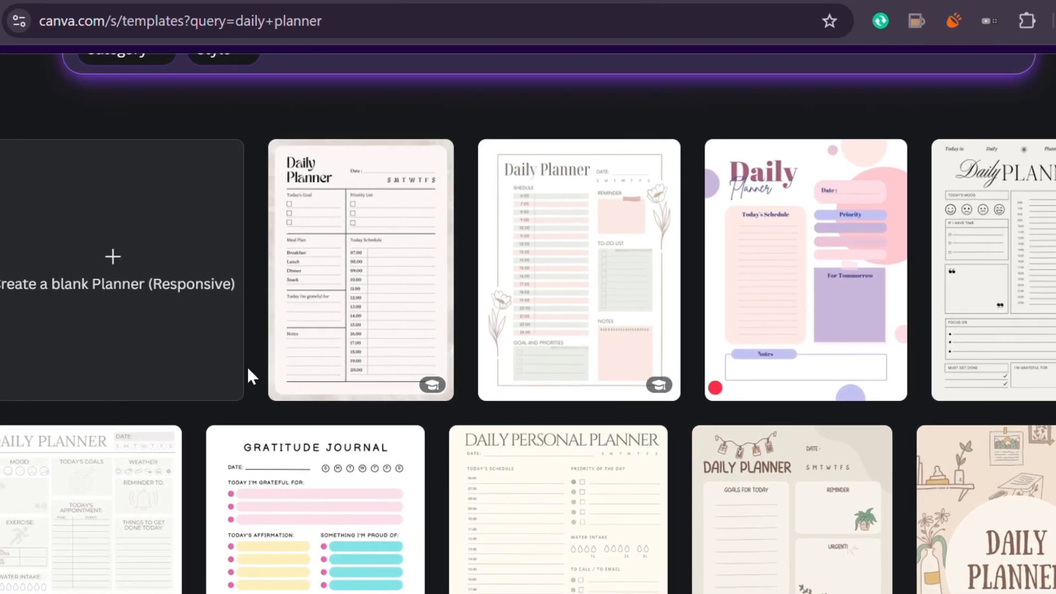
pyautogui.scroll(-10, 371, 270)
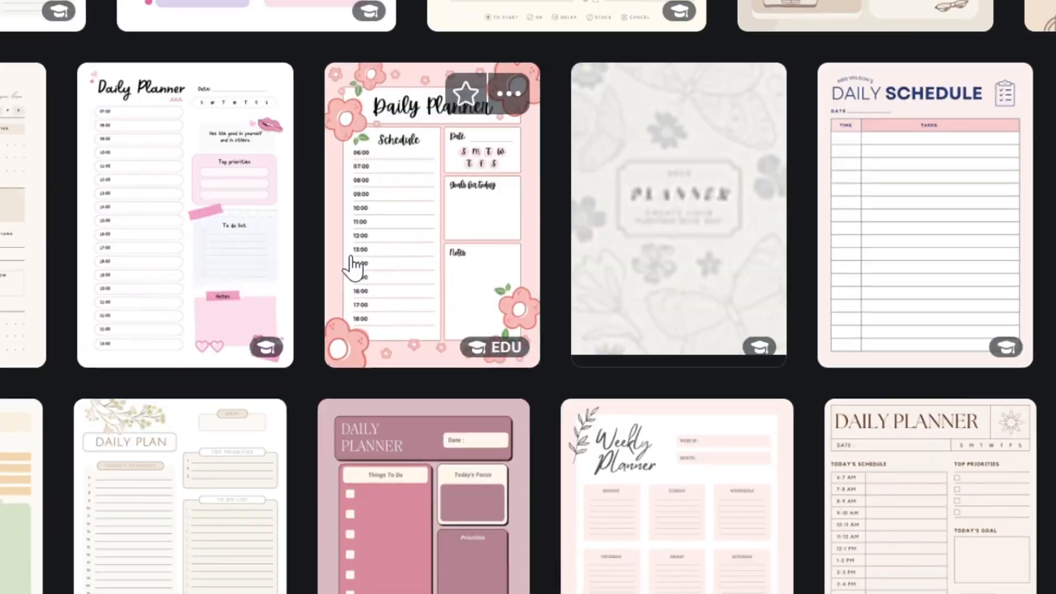
pyautogui.scroll(-15, 332, 265)
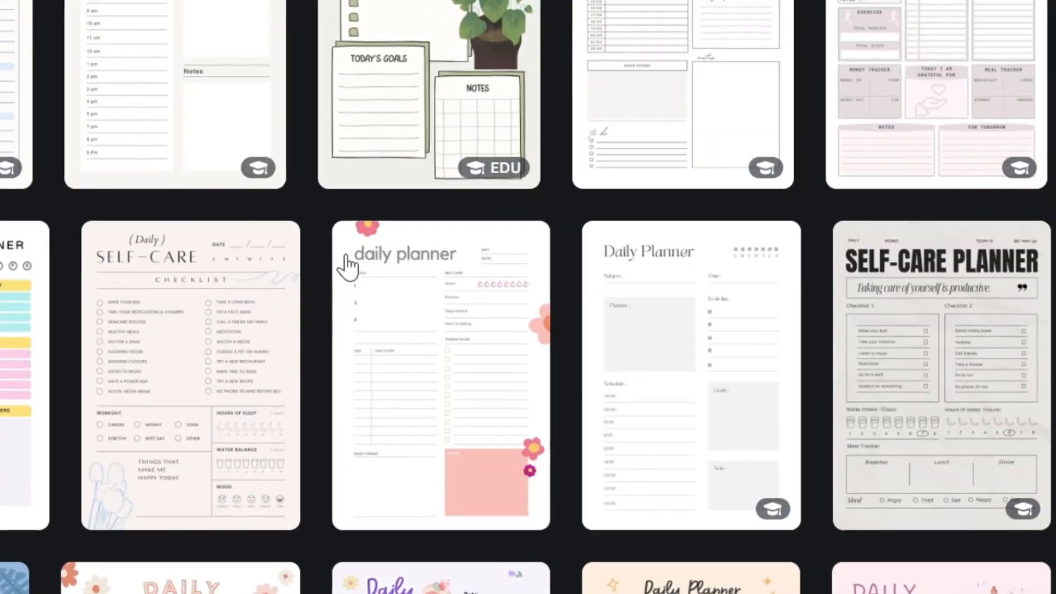
pyautogui.scroll(-10, 363, 270)
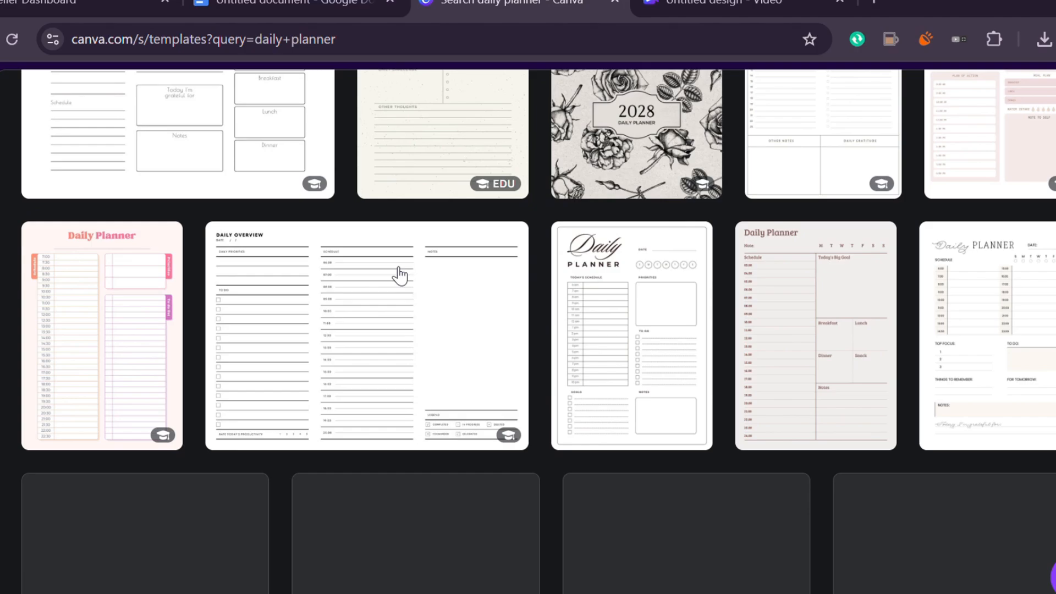
pyautogui.scroll(15, 397, 275)
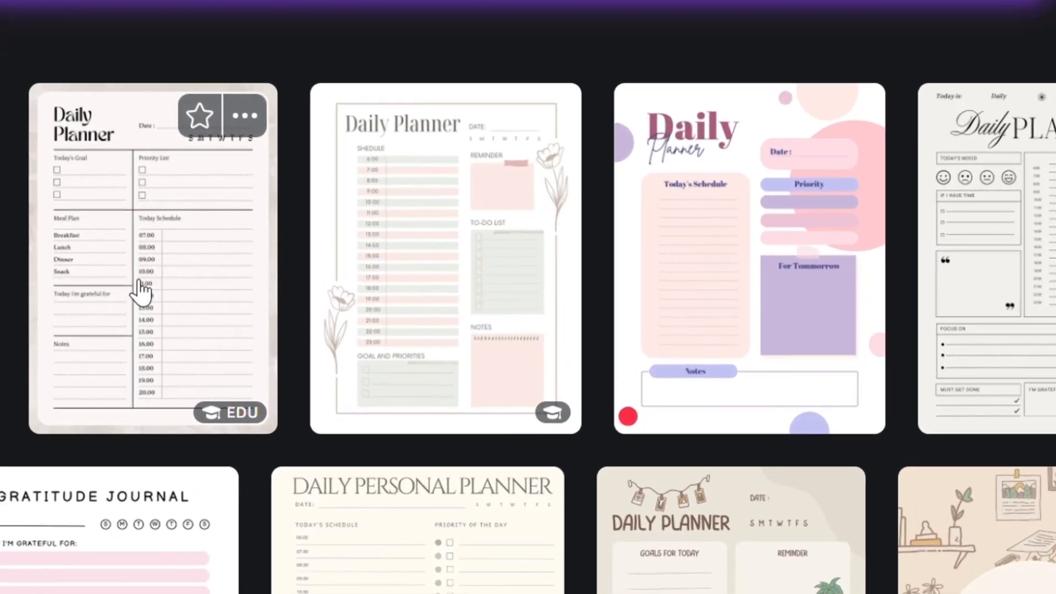
# Open a daily planner template for editing
pyautogui.click(129, 278)
pyautogui.click(759, 346)
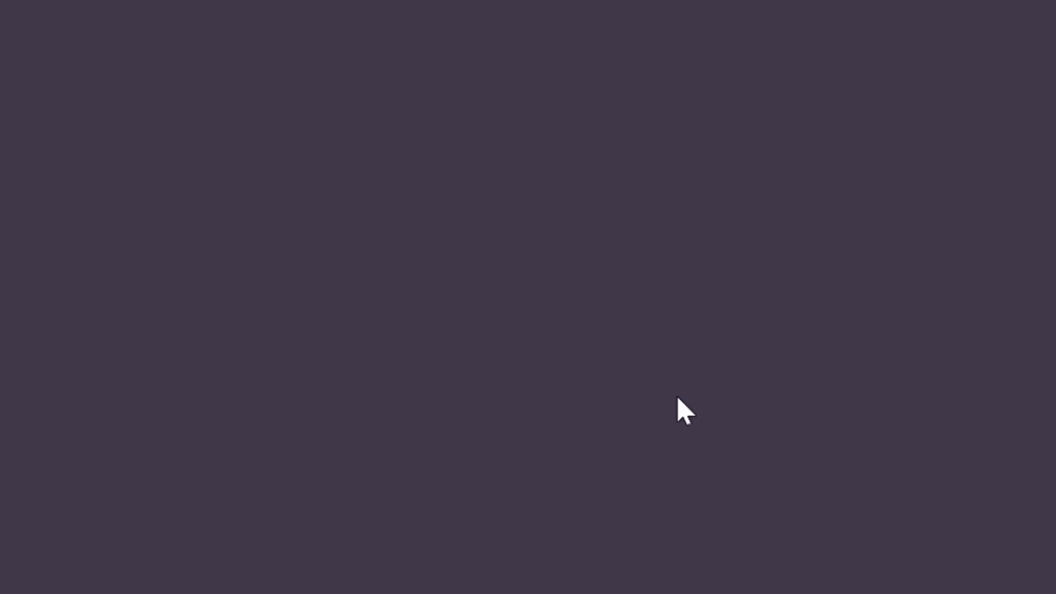
pyautogui.click(498, 236)
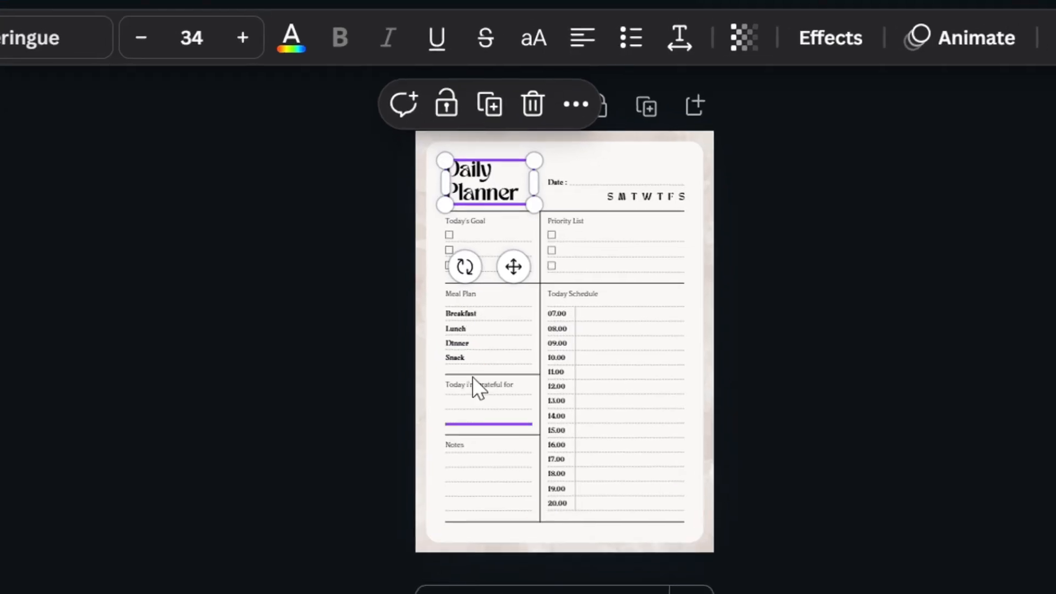
pyautogui.click(651, 307)
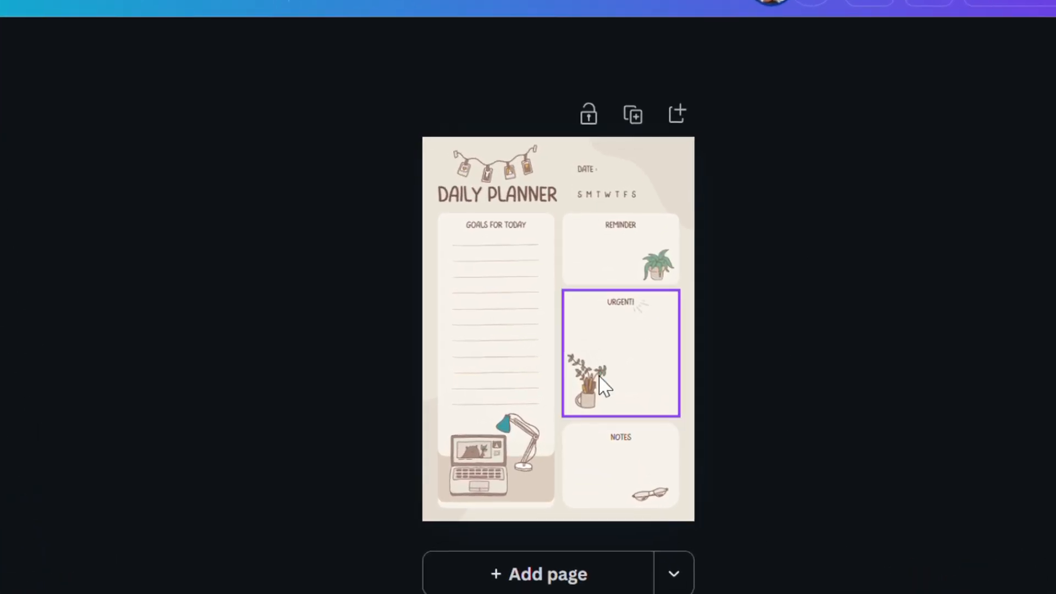
# Delete the potted plant illustrations from the Urgent and Reminder boxes
pyautogui.click(592, 378)
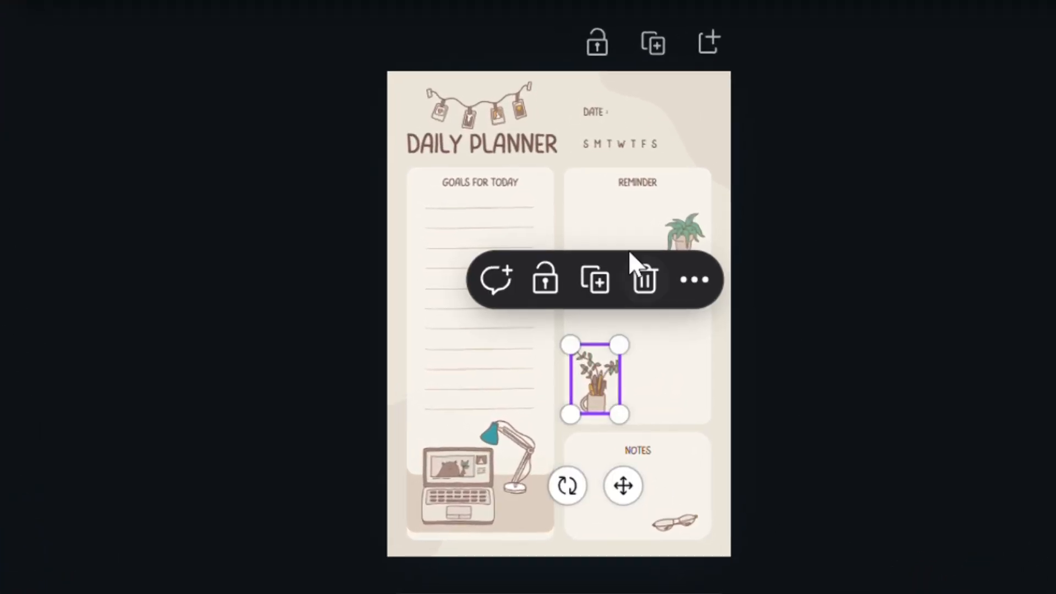
pyautogui.click(654, 270)
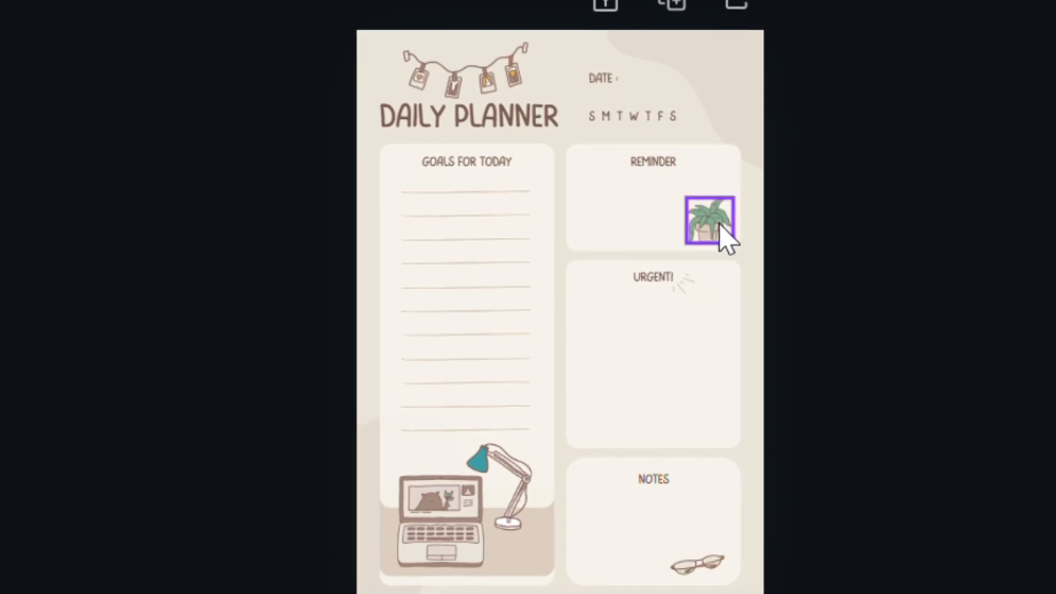
pyautogui.click(721, 225)
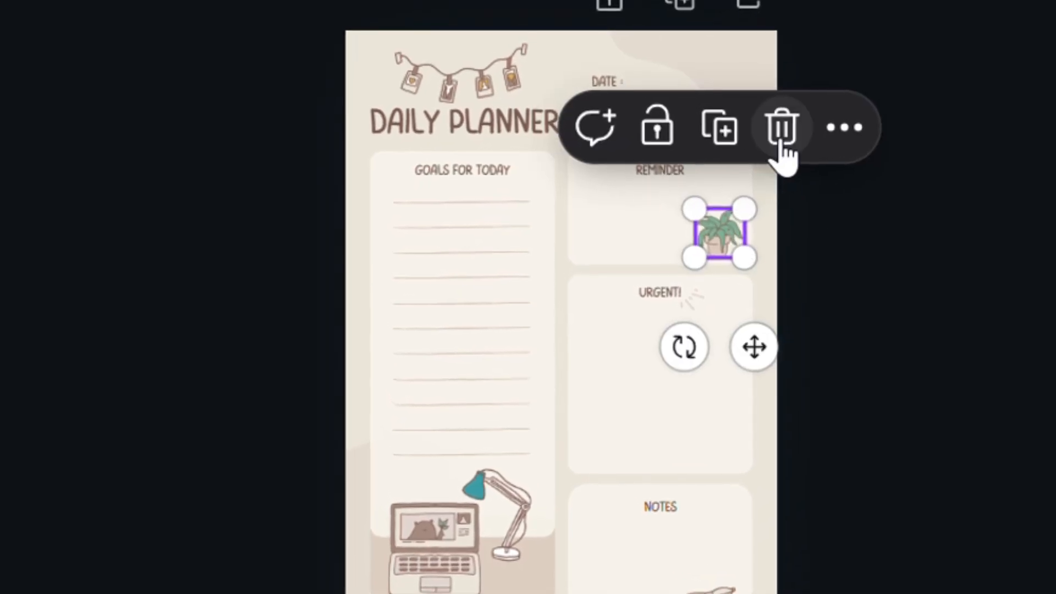
pyautogui.click(782, 129)
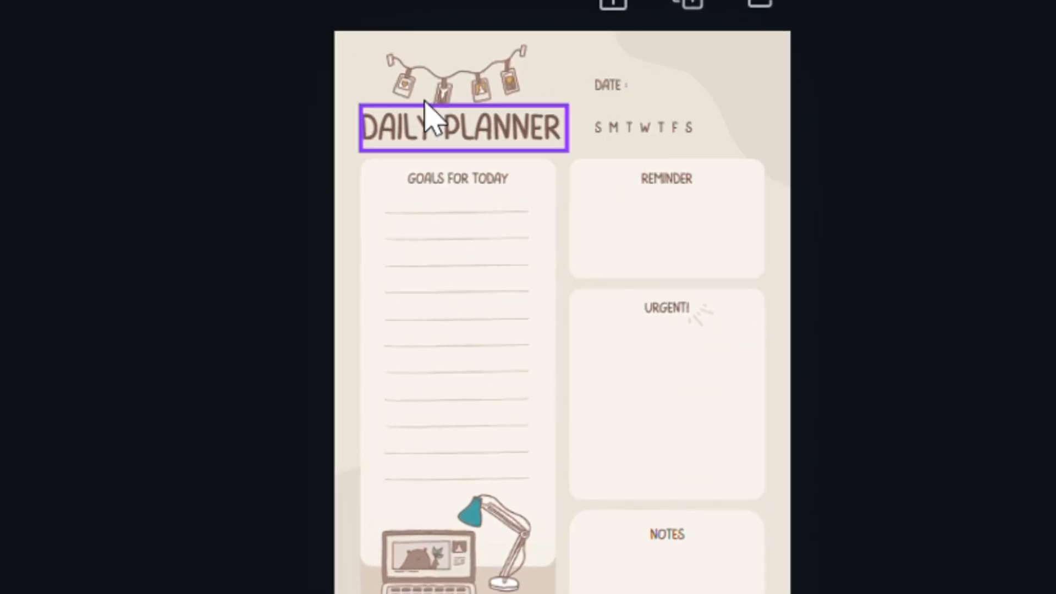
# Delete the photo garland above the title and the laptop illustration
pyautogui.click(446, 93)
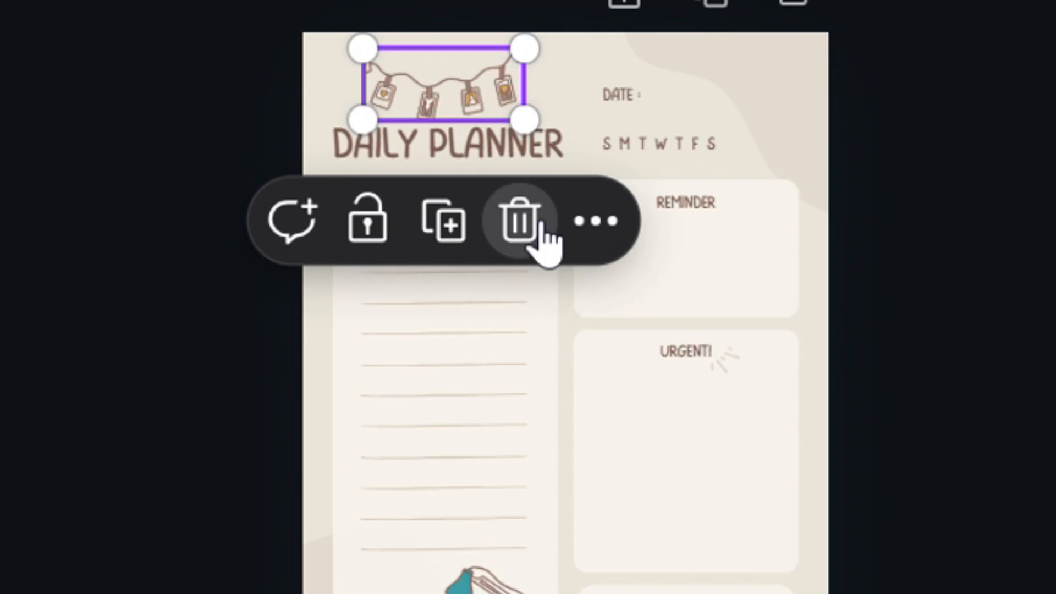
pyautogui.click(519, 222)
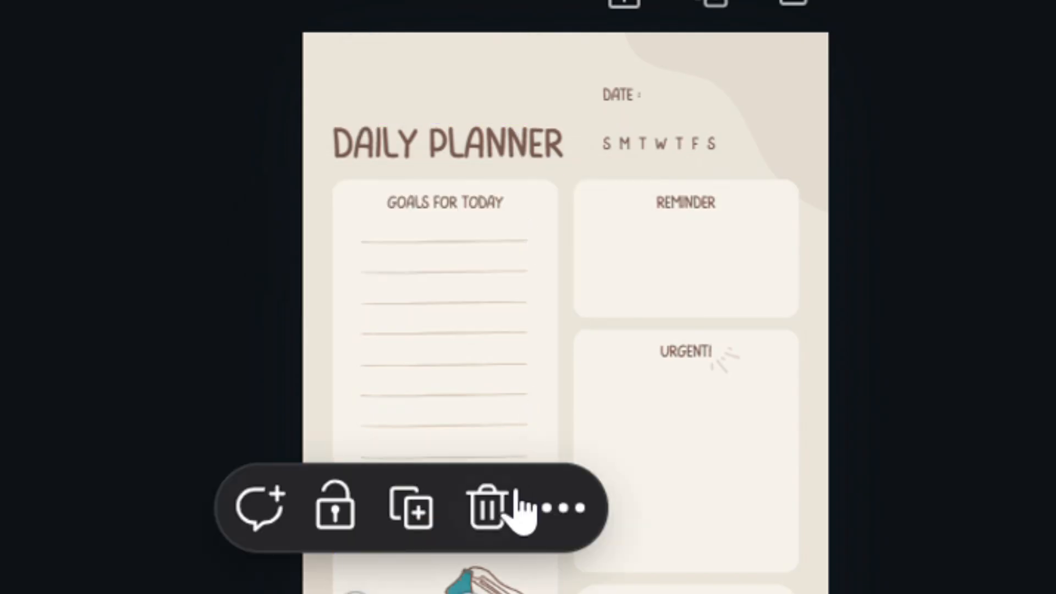
pyautogui.click(504, 499)
# Search elements for soft blue and add a soft blue graphic onto the page
pyautogui.click(33, 241)
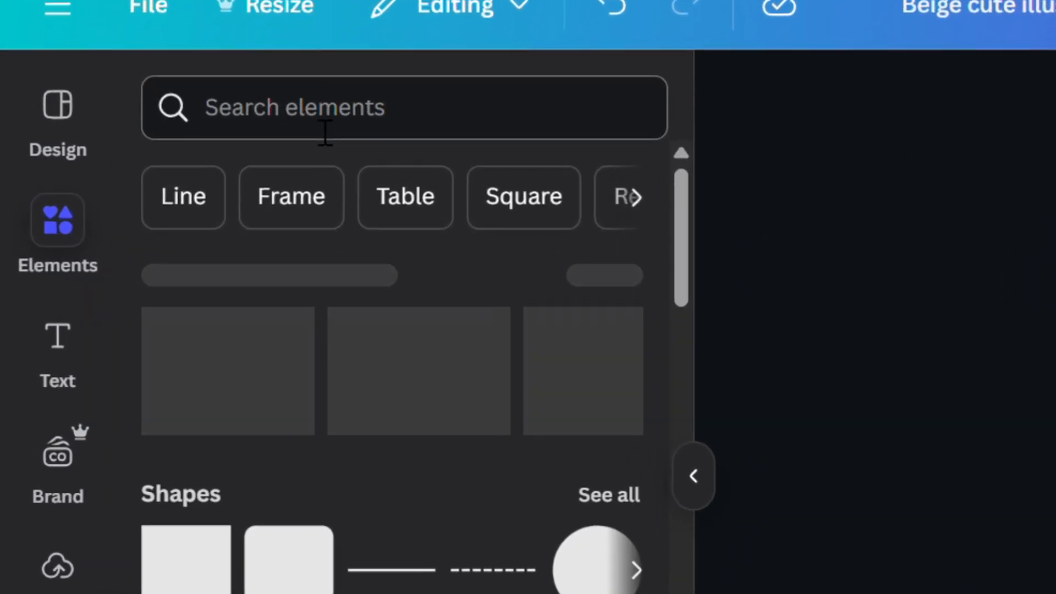
pyautogui.click(325, 132)
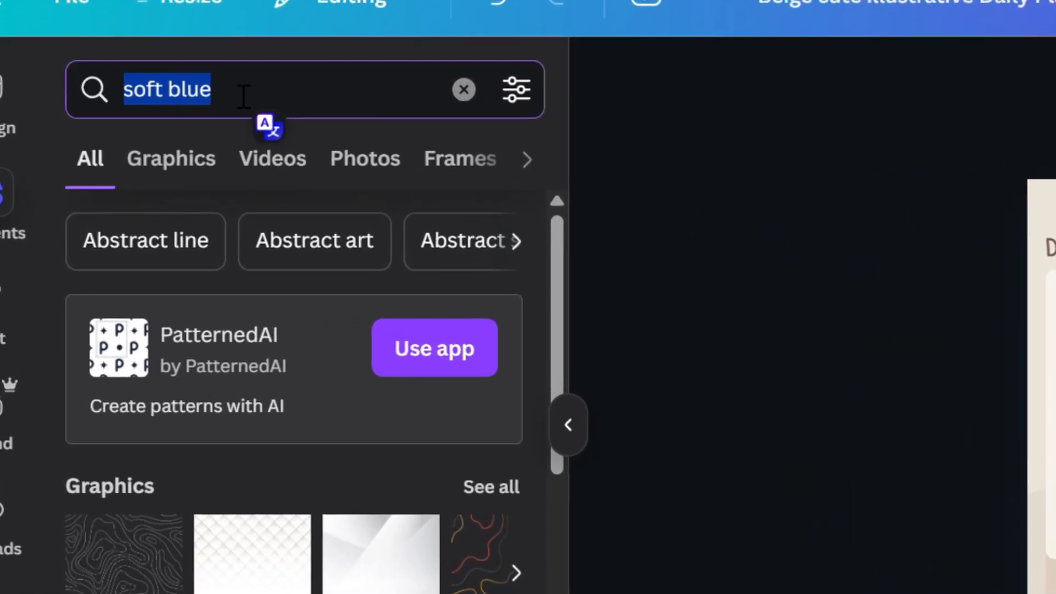
pyautogui.press('Return')
pyautogui.moveTo(179, 324); pyautogui.dragTo(632, 302)
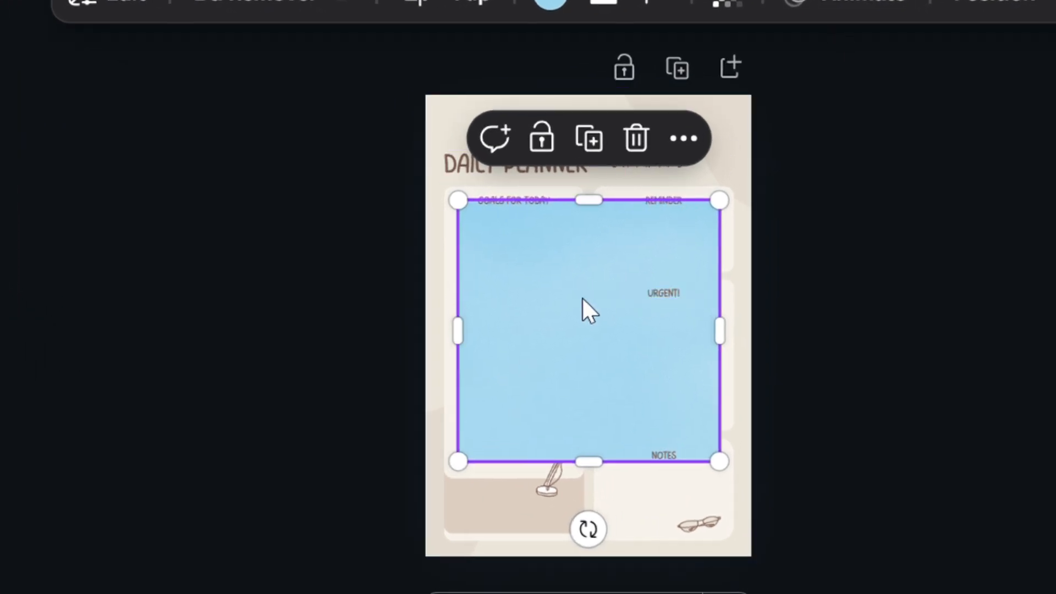
# Send the blue graphic behind the planner boxes
pyautogui.rightClick(580, 298)
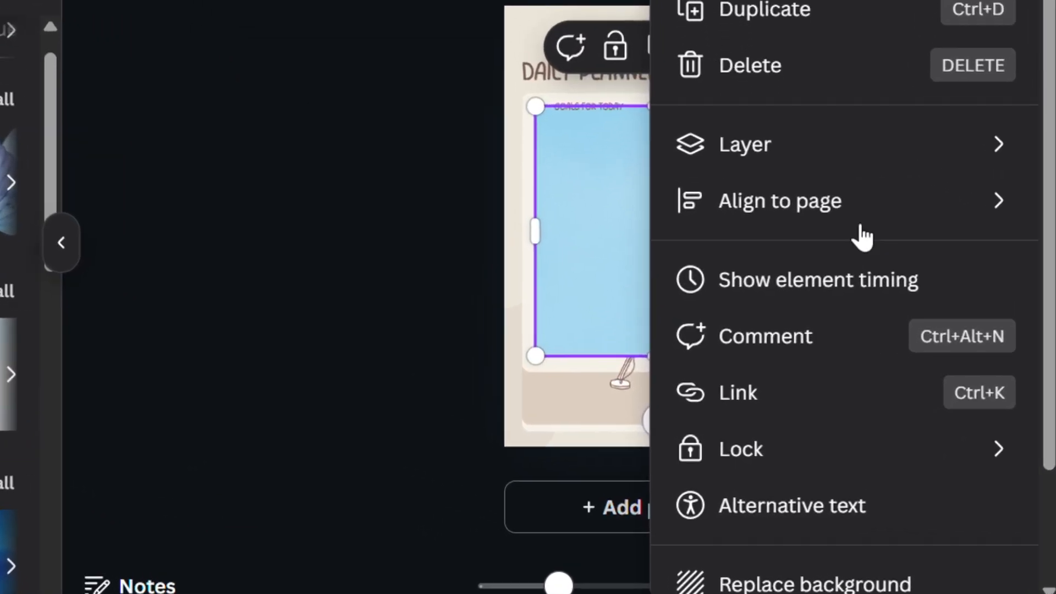
pyautogui.moveTo(802, 330)
pyautogui.moveTo(737, 68)
pyautogui.click(272, 273)
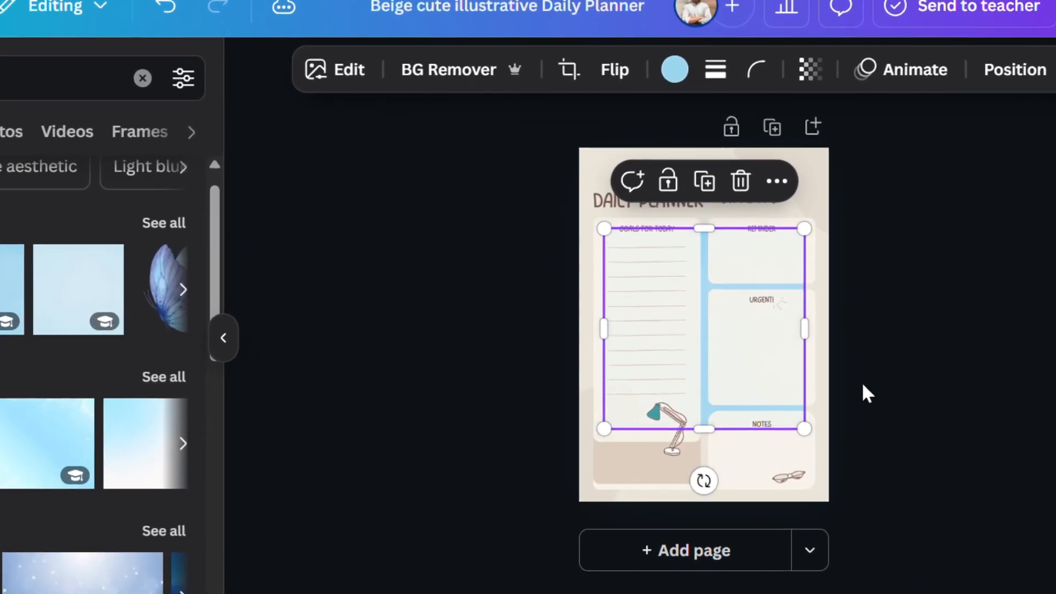
# Stretch the blue graphic to cover the whole page as a background
pyautogui.moveTo(703, 220); pyautogui.dragTo(714, 169)
pyautogui.moveTo(712, 95); pyautogui.dragTo(709, 81)
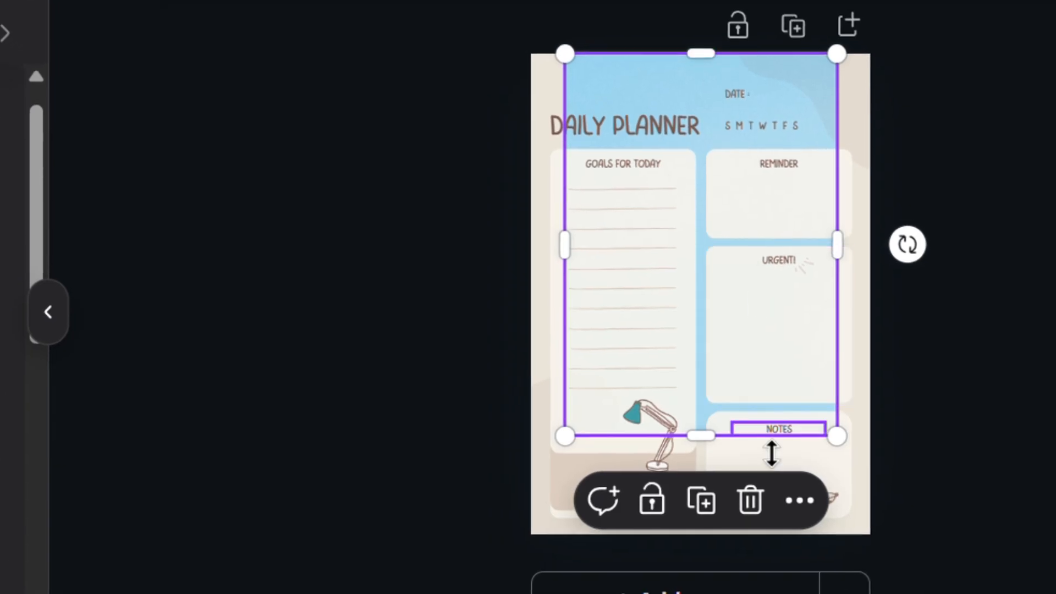
pyautogui.moveTo(715, 515); pyautogui.dragTo(696, 578)
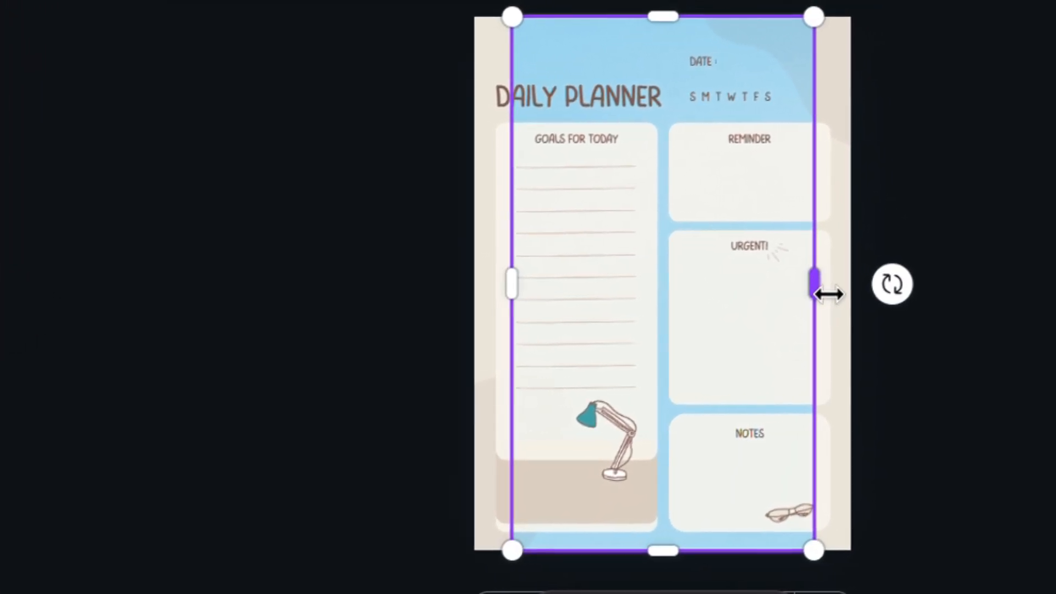
pyautogui.moveTo(828, 294); pyautogui.dragTo(813, 319)
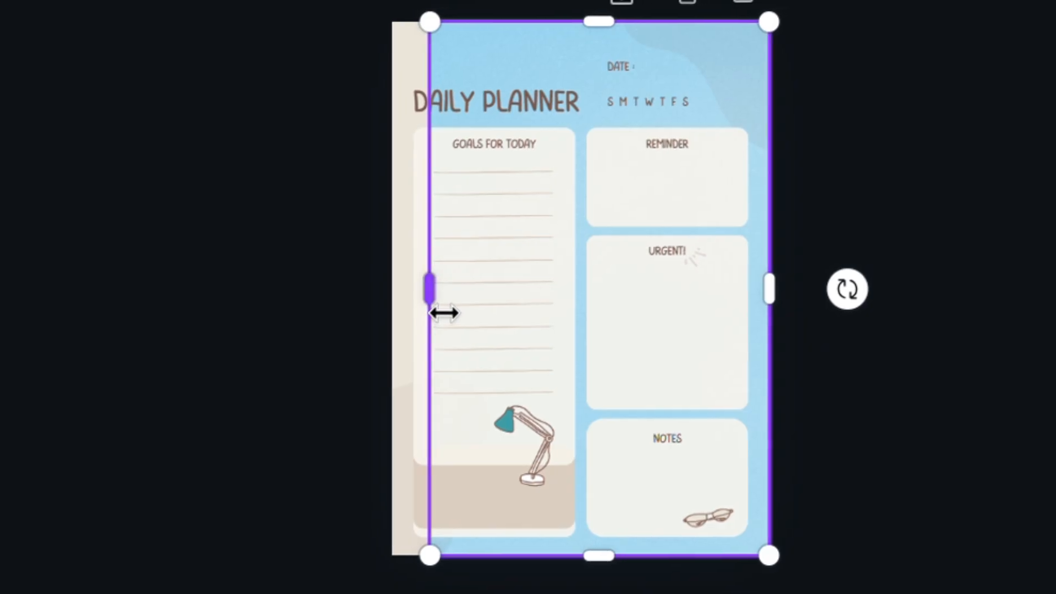
pyautogui.moveTo(465, 311); pyautogui.dragTo(374, 308)
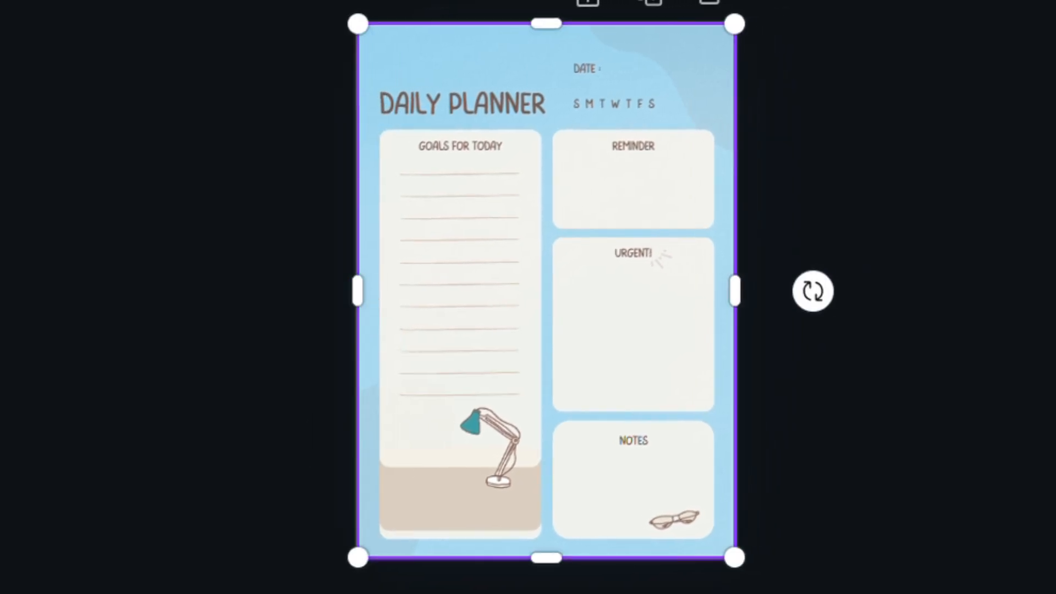
pyautogui.click(214, 416)
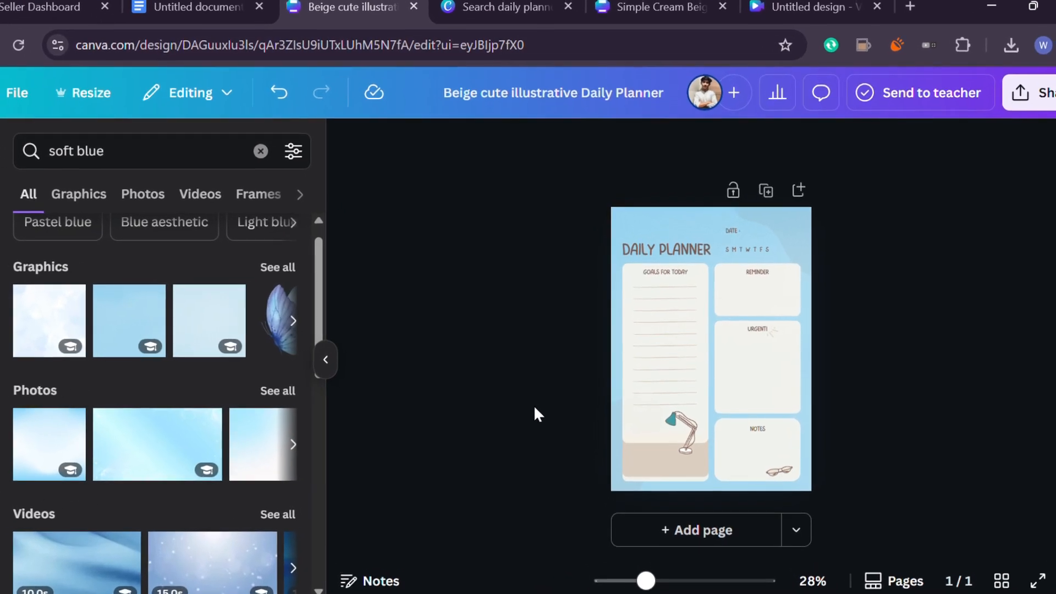
# Inspect the page elements, selecting the glasses, lamp, Urgent box and the Daily Planner title
pyautogui.moveTo(531, 411); pyautogui.dragTo(633, 432)
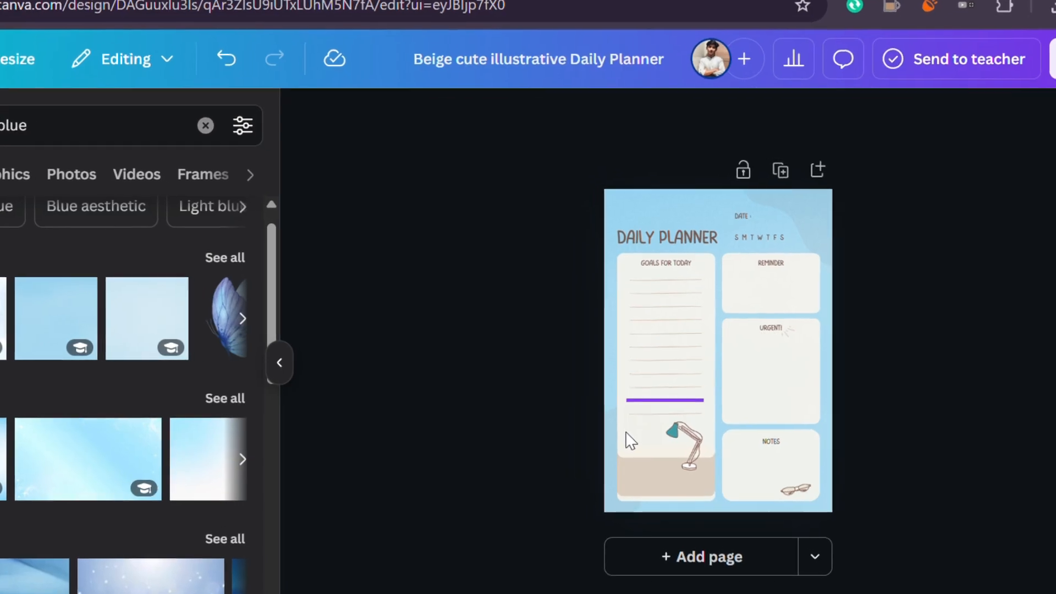
pyautogui.click(527, 217)
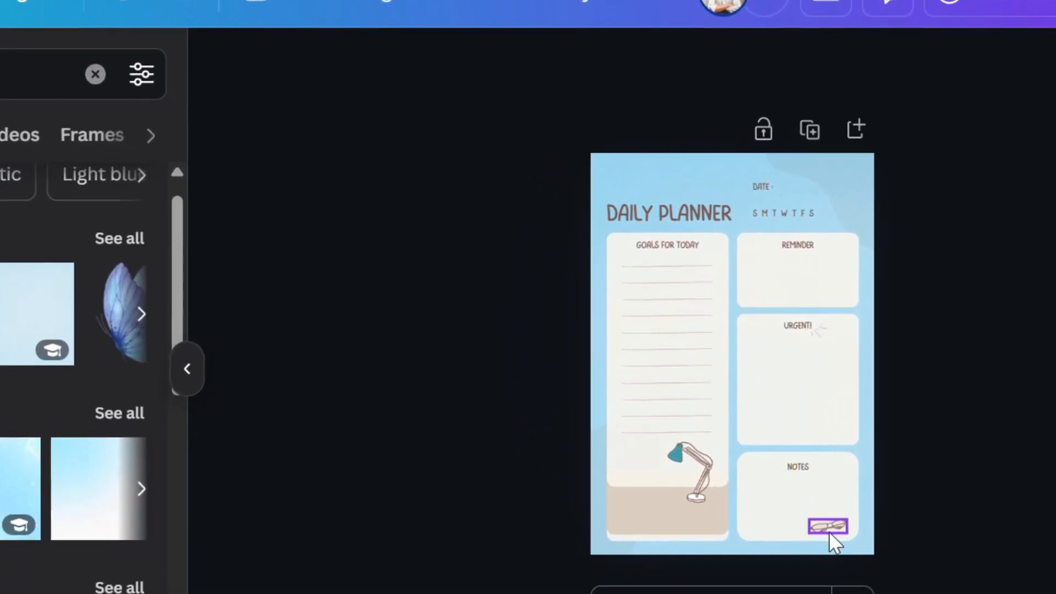
pyautogui.click(830, 530)
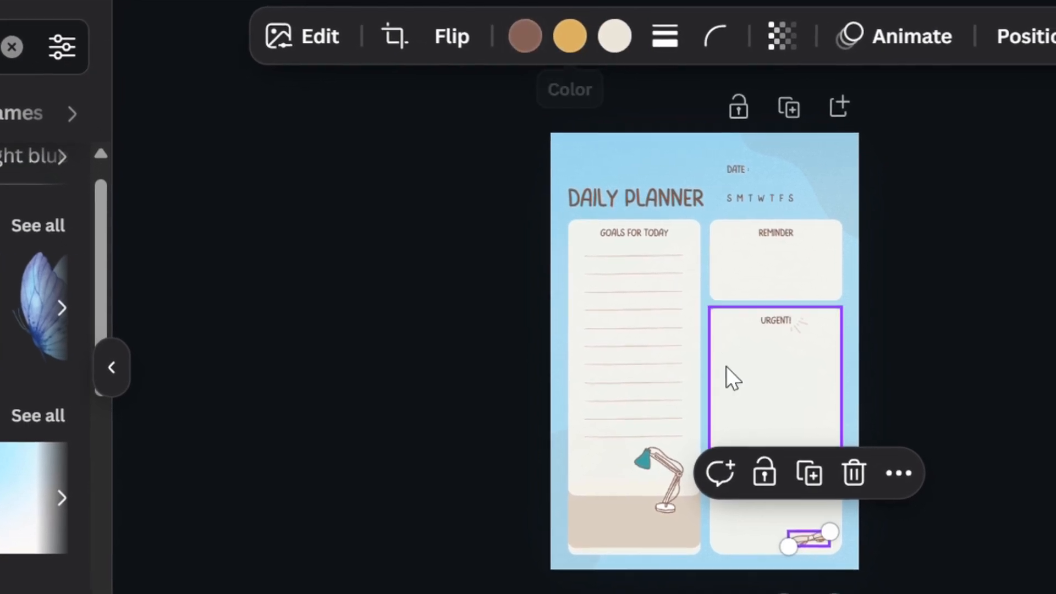
pyautogui.click(641, 457)
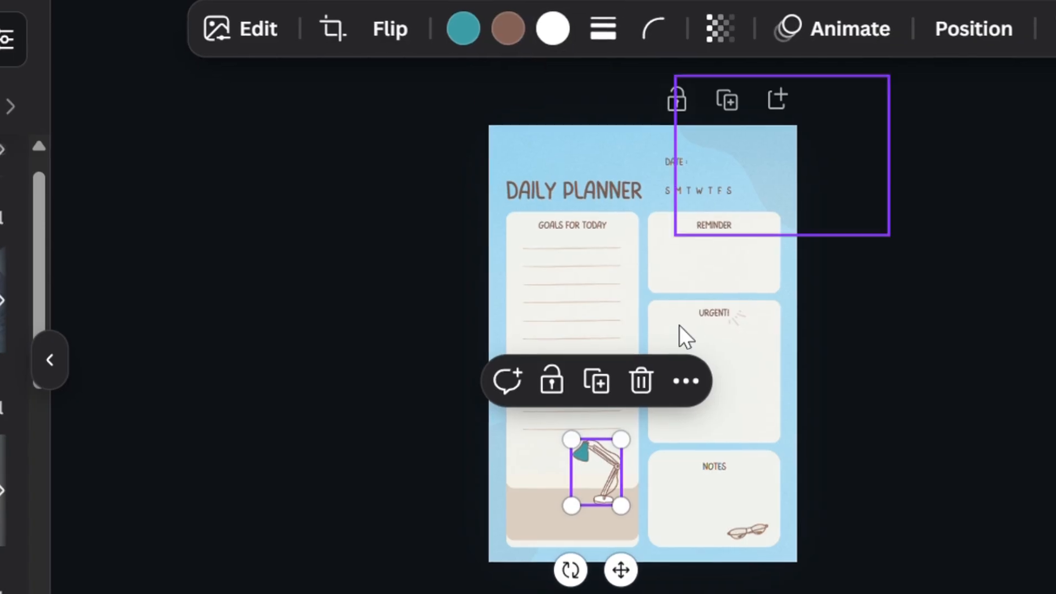
pyautogui.click(695, 308)
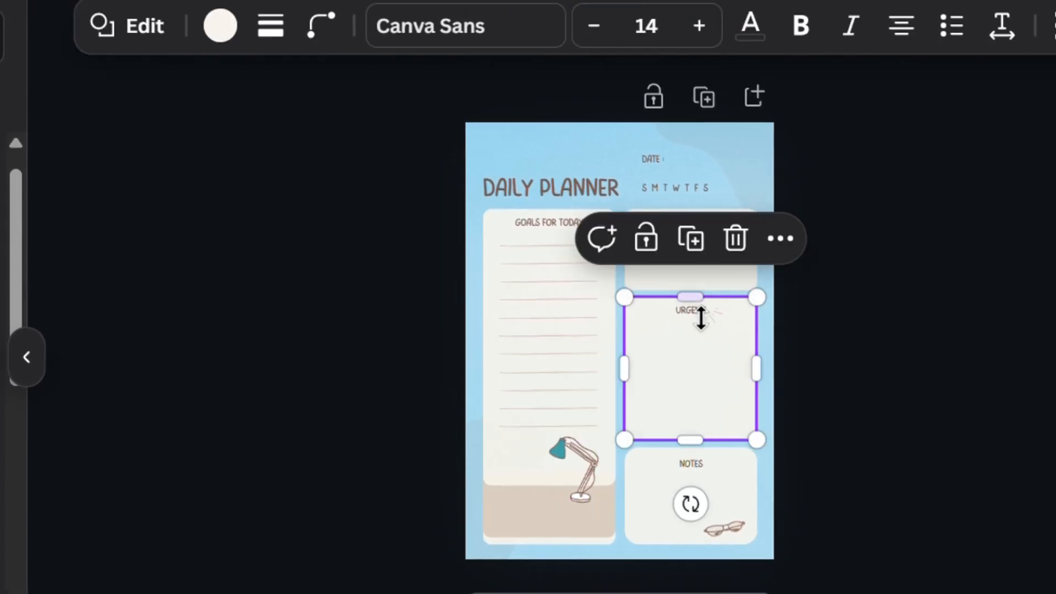
pyautogui.click(669, 311)
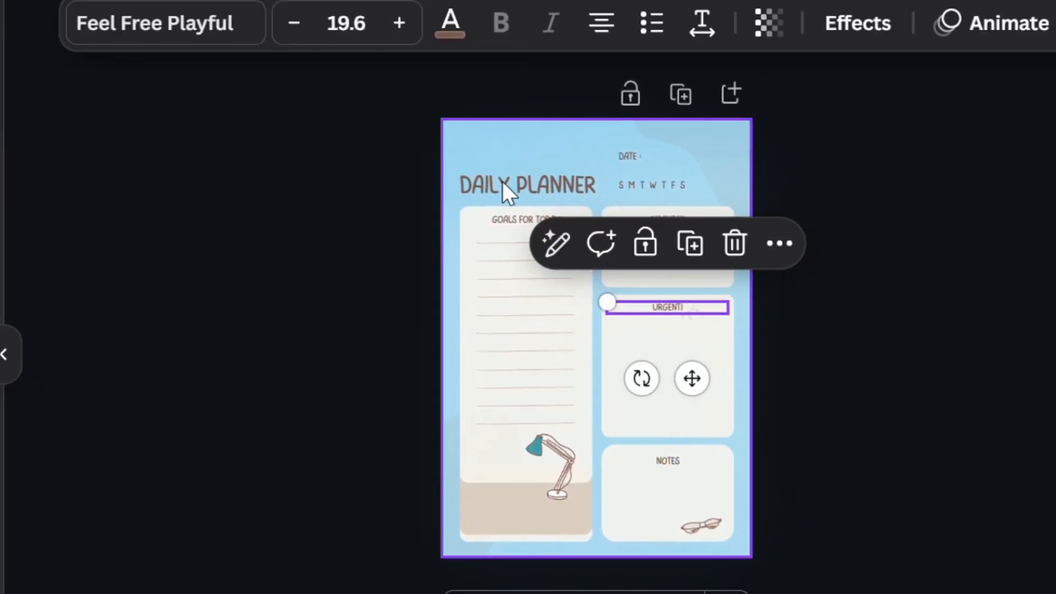
pyautogui.click(542, 452)
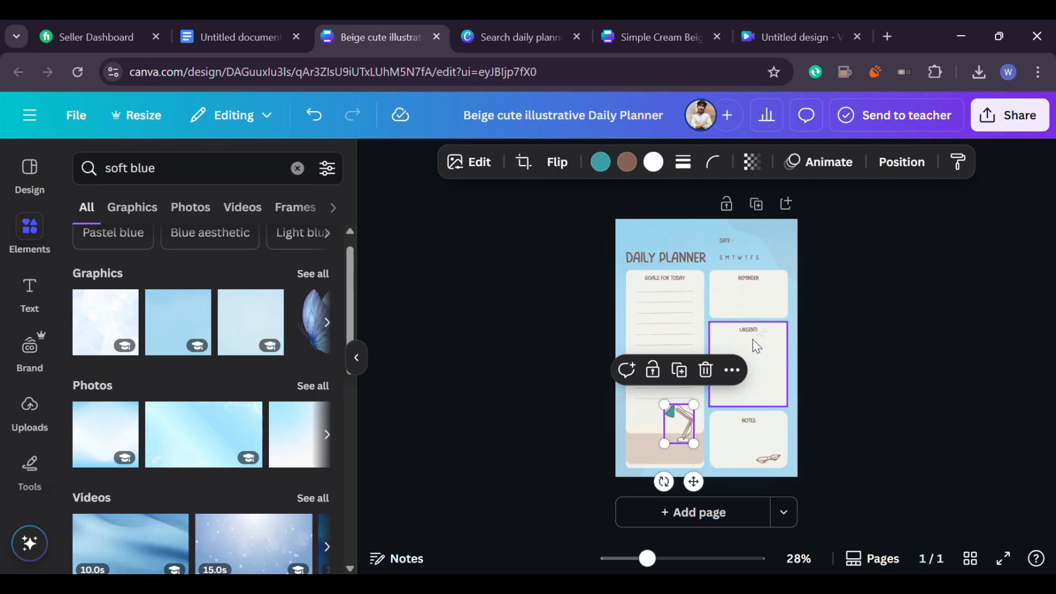
pyautogui.click(682, 259)
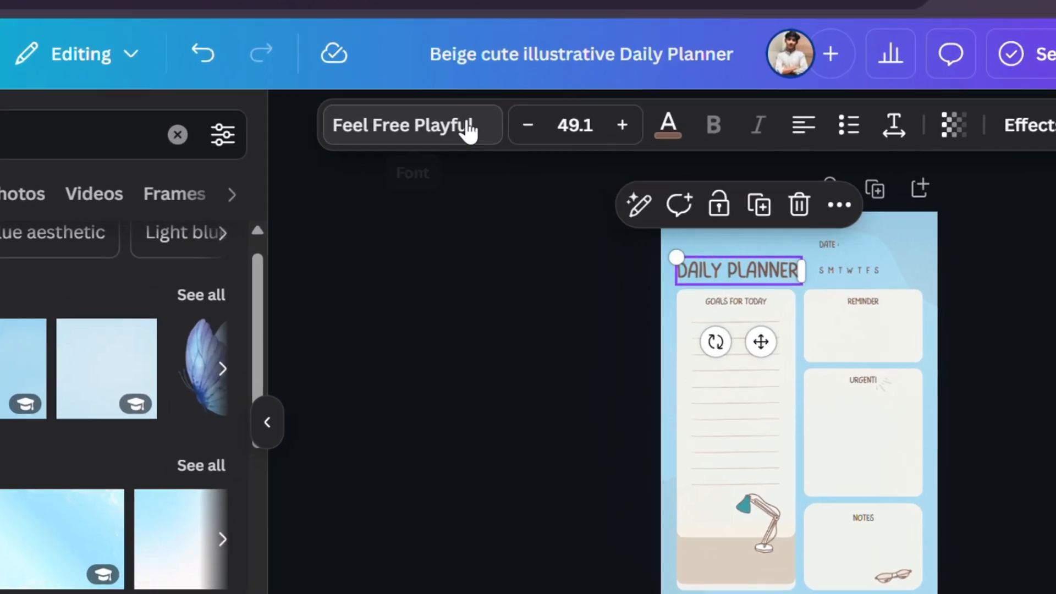
# Change the Daily Planner title's font to Fredoka
pyautogui.click(468, 127)
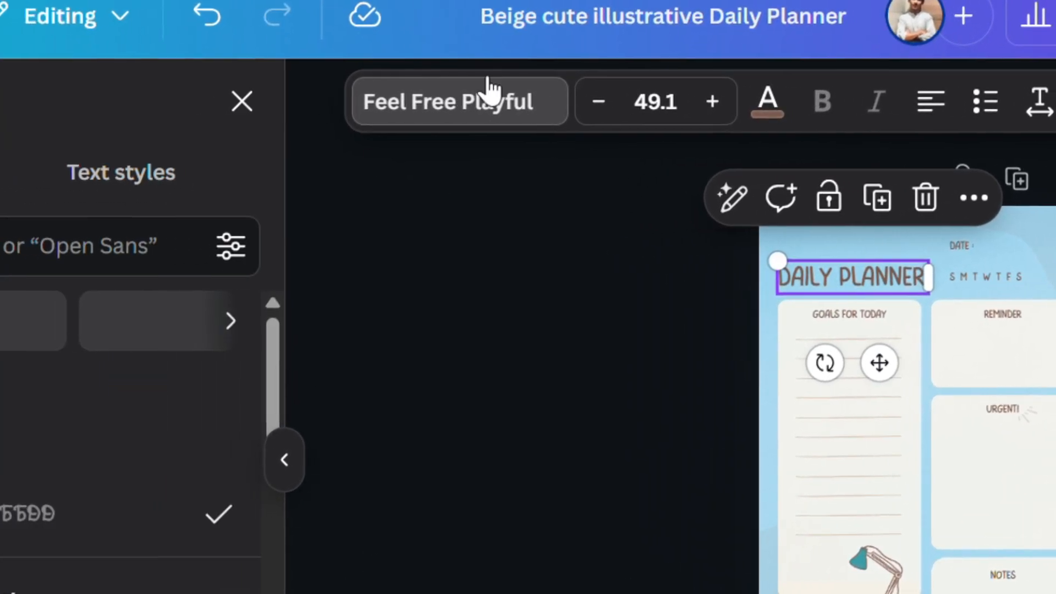
pyautogui.scroll(-3, 72, 577)
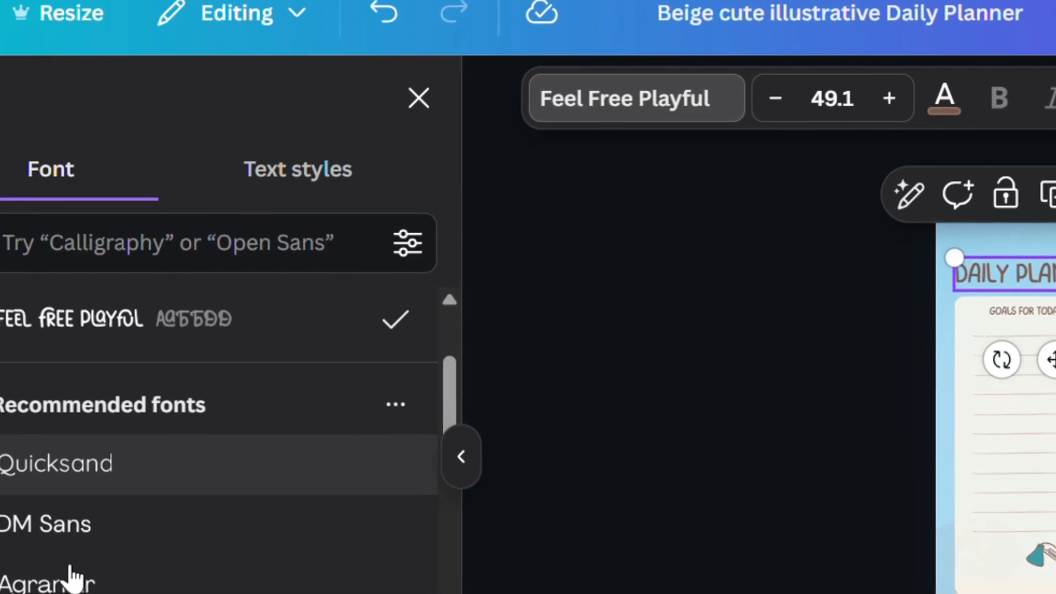
pyautogui.scroll(-3, 77, 551)
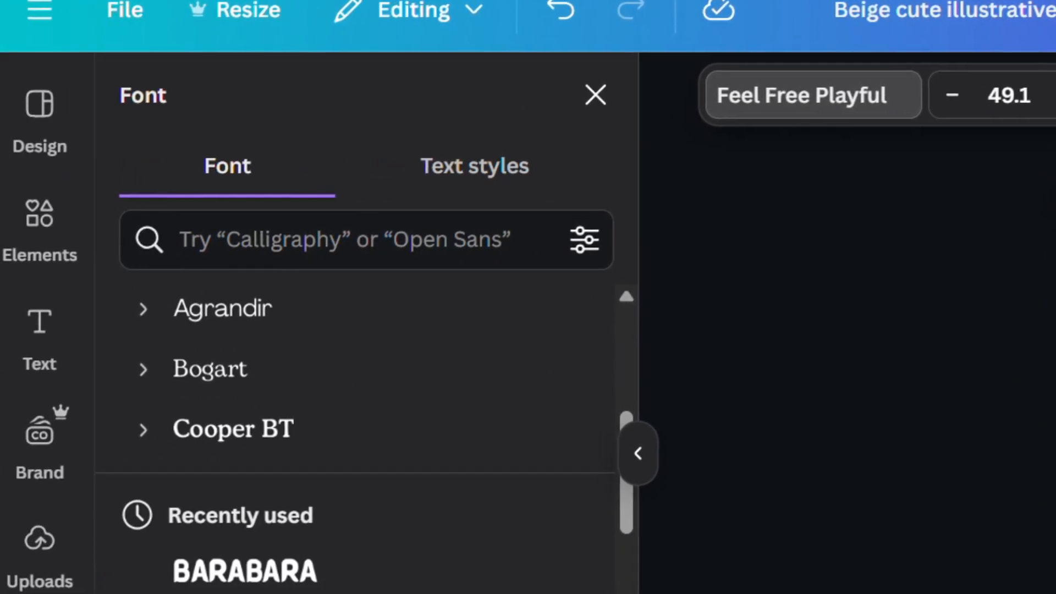
pyautogui.scroll(-5, 357, 440)
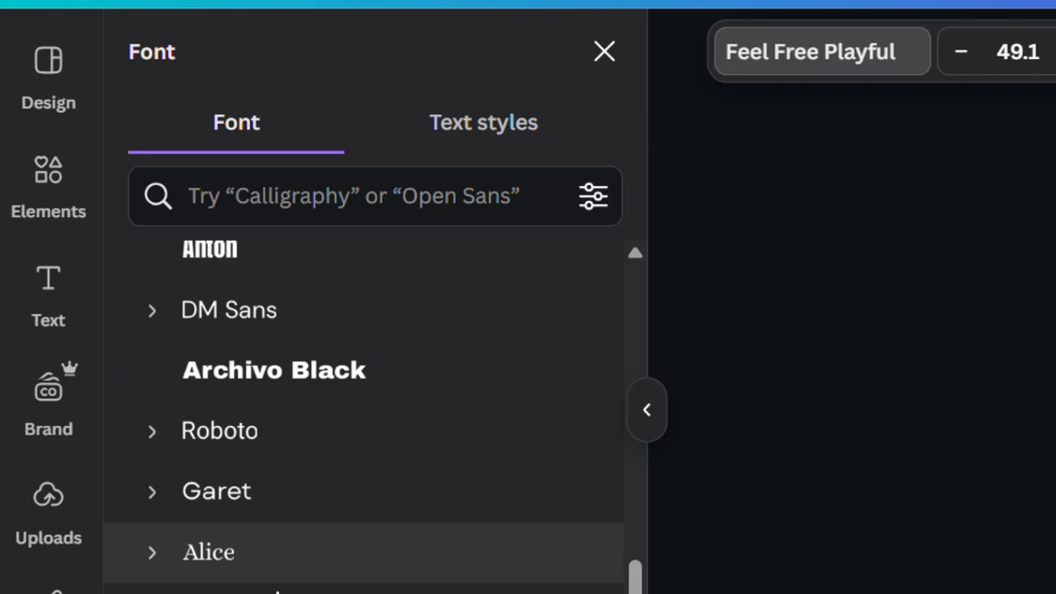
pyautogui.scroll(-10, 278, 592)
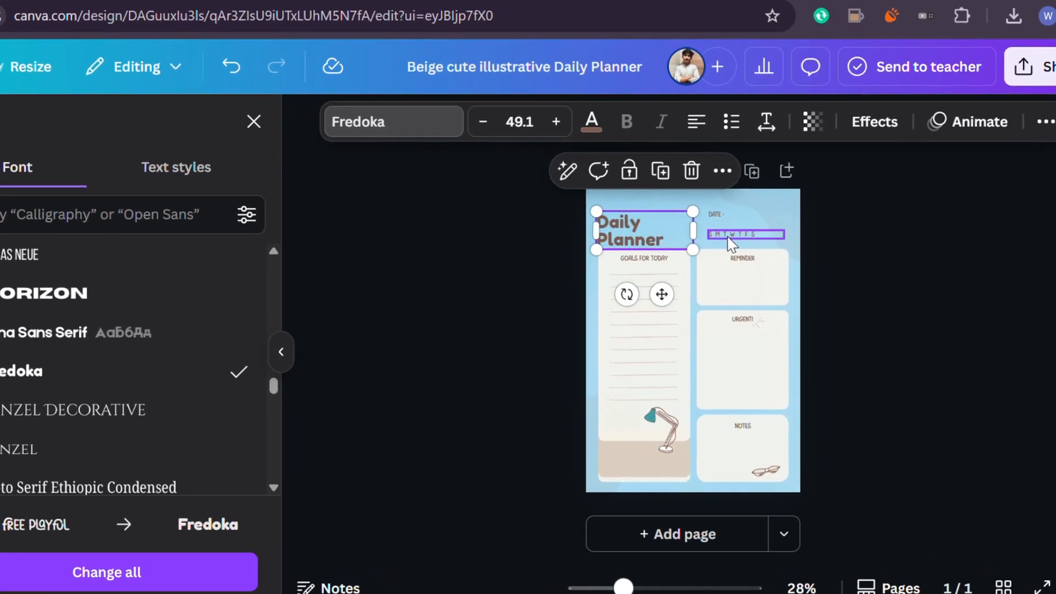
# Rename the date label to TO DO: and remove the weekday letters beneath it
pyautogui.click(741, 198)
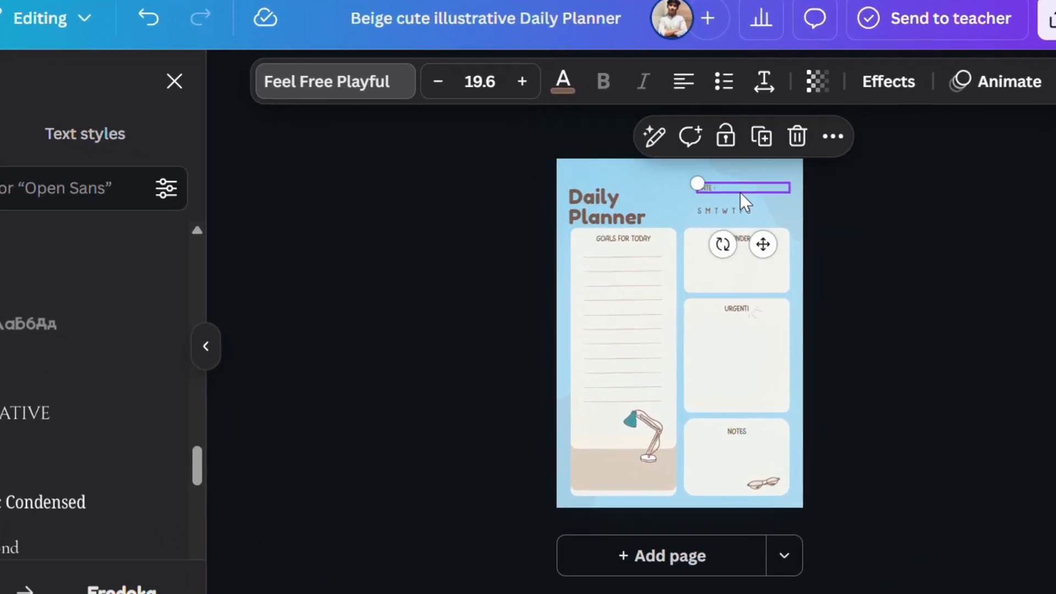
pyautogui.click(836, 112)
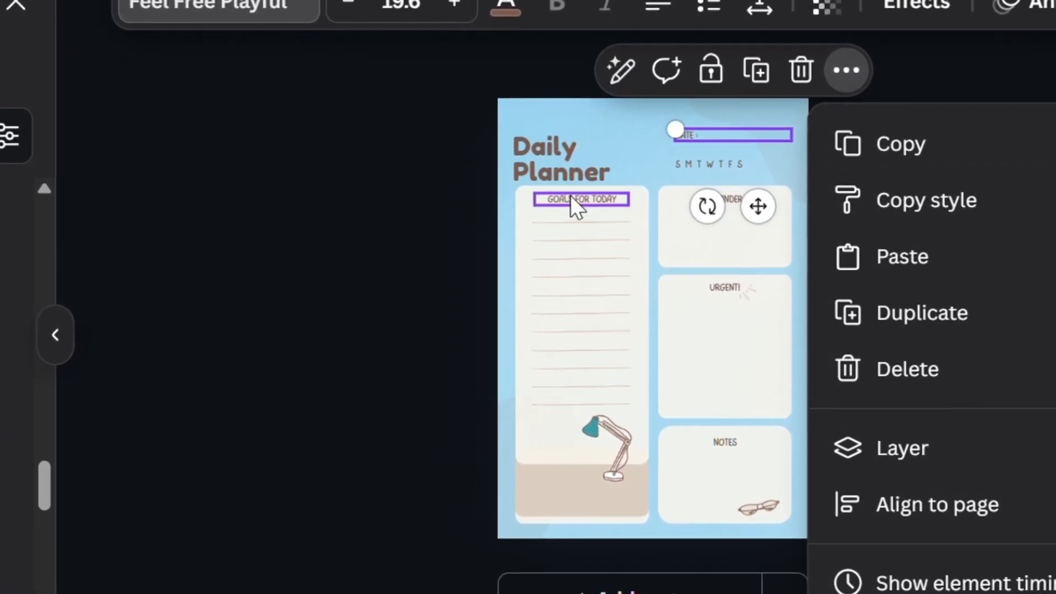
pyautogui.click(567, 182)
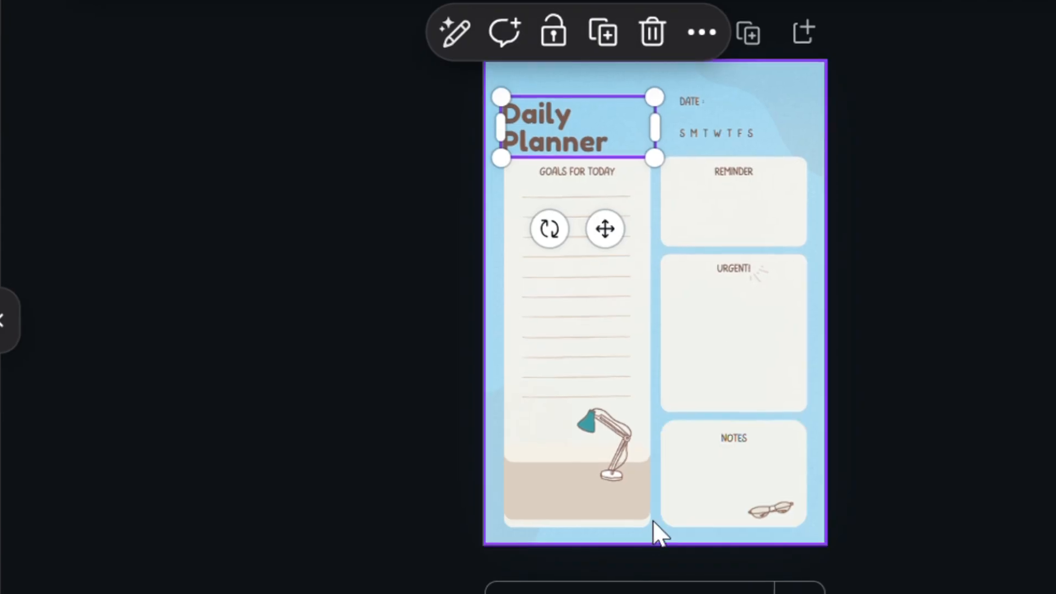
pyautogui.click(758, 455)
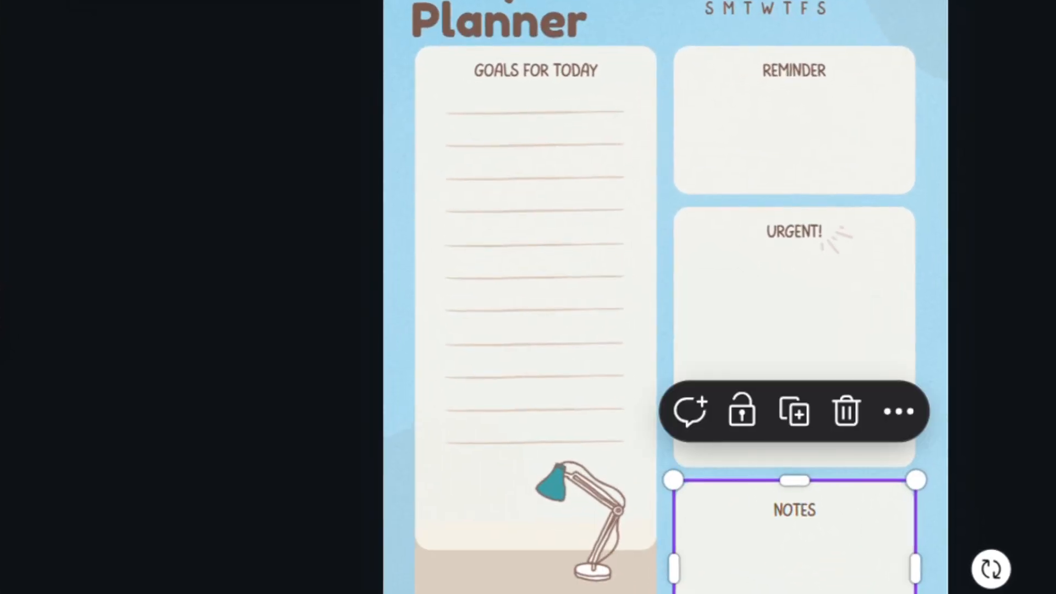
pyautogui.scroll(3, 542, 242)
pyautogui.scroll(-1, 543, 240)
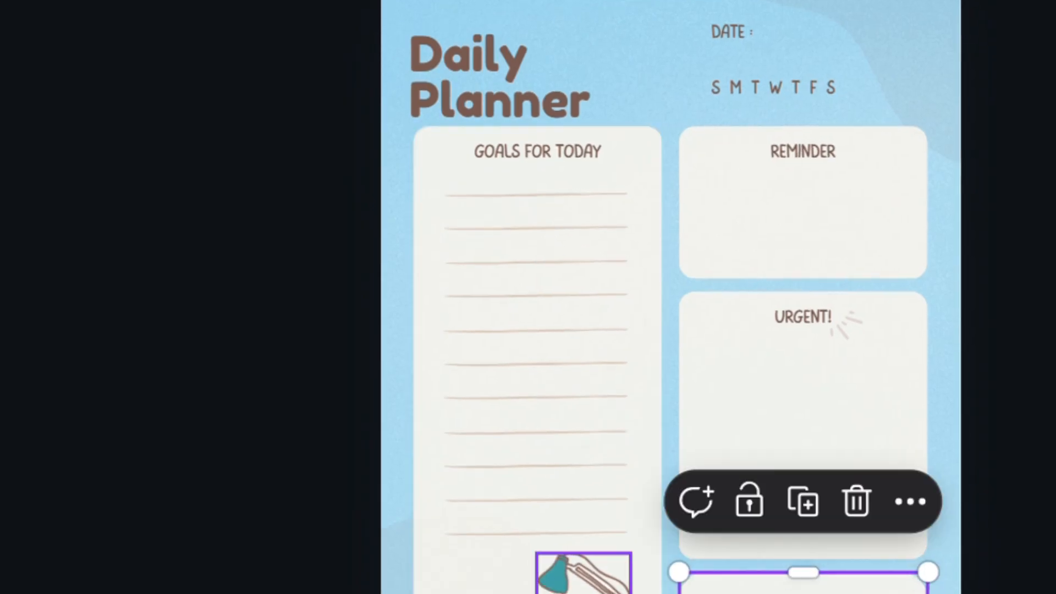
pyautogui.scroll(5, 628, 268)
pyautogui.scroll(2, 627, 267)
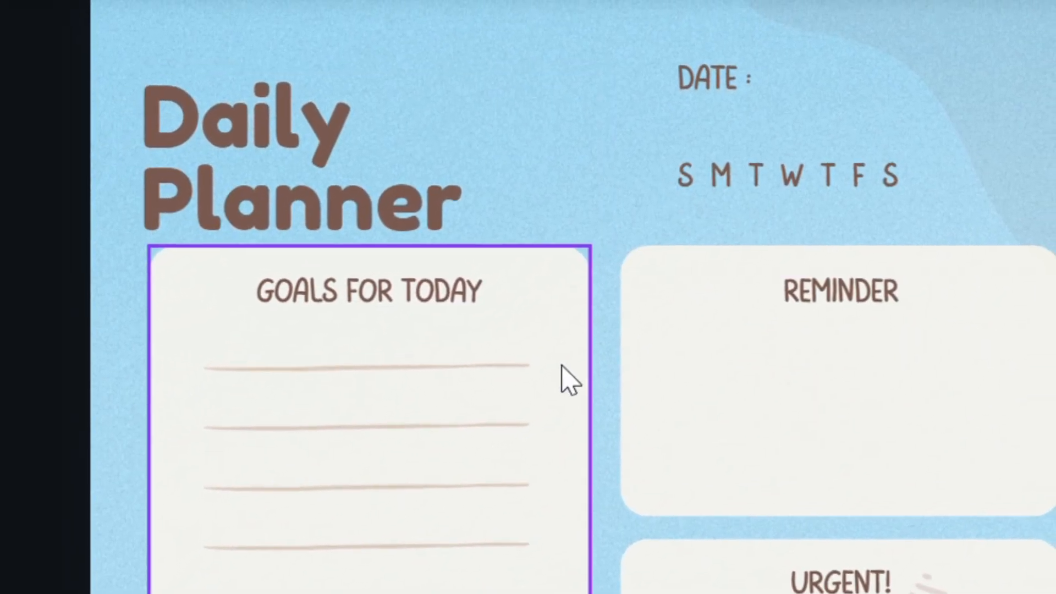
pyautogui.scroll(-5, 561, 385)
pyautogui.scroll(-5, 552, 379)
pyautogui.scroll(10, 542, 385)
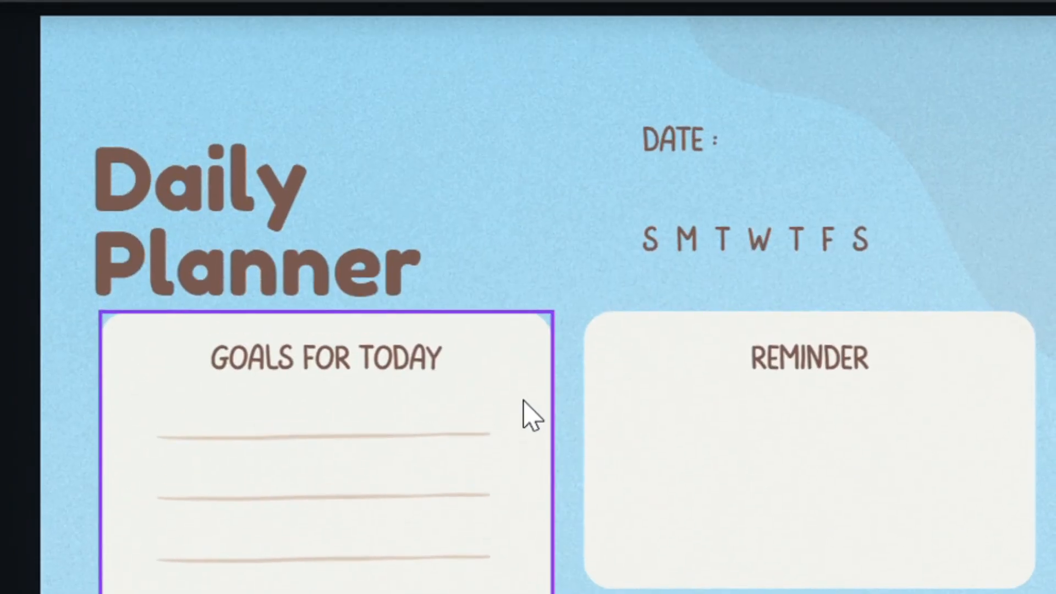
pyautogui.scroll(-3, 598, 323)
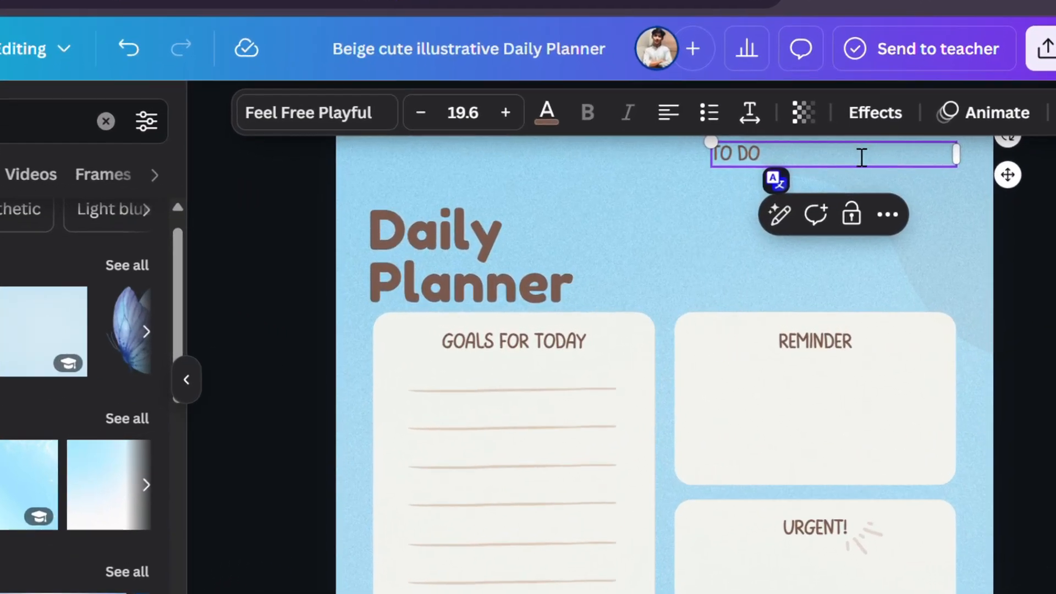
pyautogui.write(':')
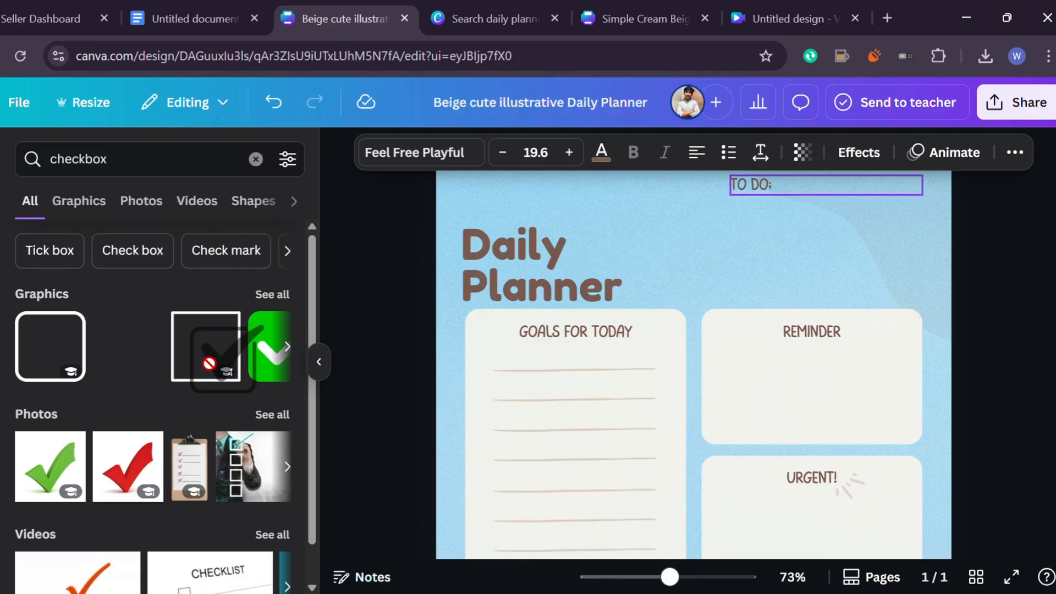
# Add a check mark graphic below the TO DO: label and shrink it to a small icon
pyautogui.moveTo(209, 363); pyautogui.dragTo(744, 214)
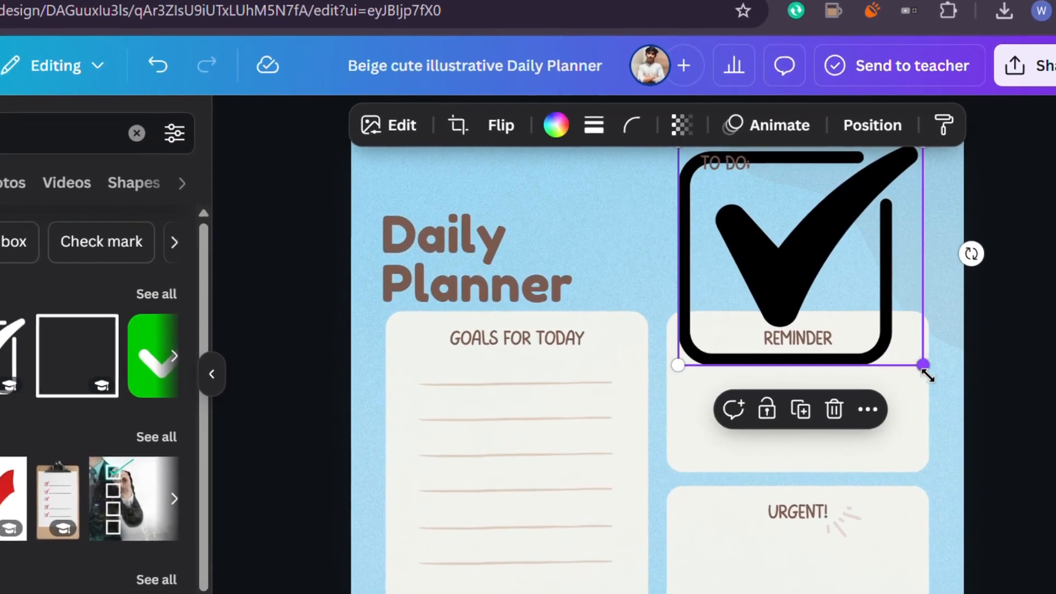
pyautogui.moveTo(928, 376); pyautogui.dragTo(760, 265)
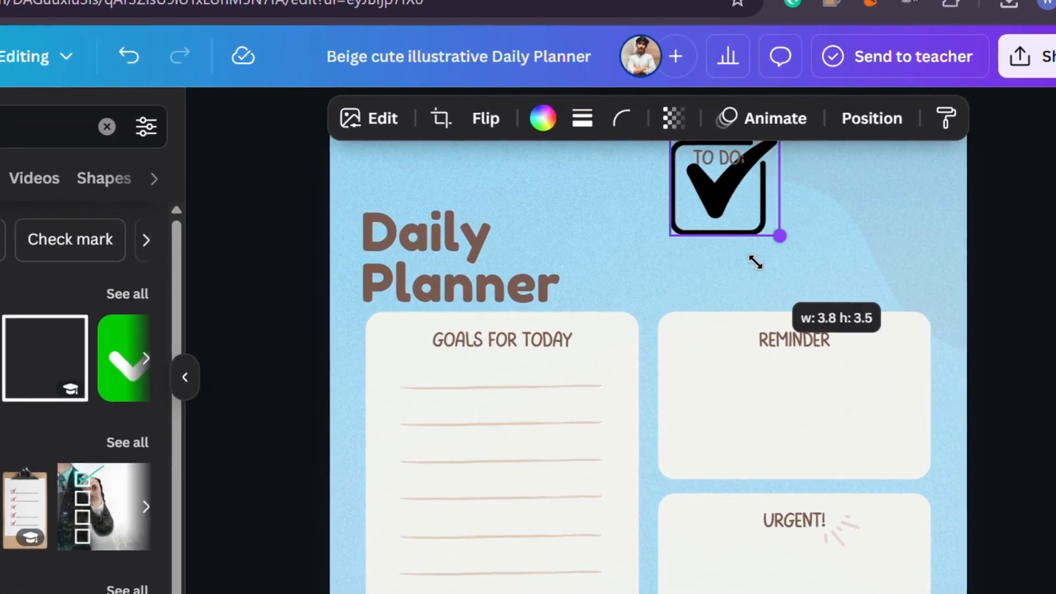
pyautogui.moveTo(689, 199); pyautogui.dragTo(688, 201)
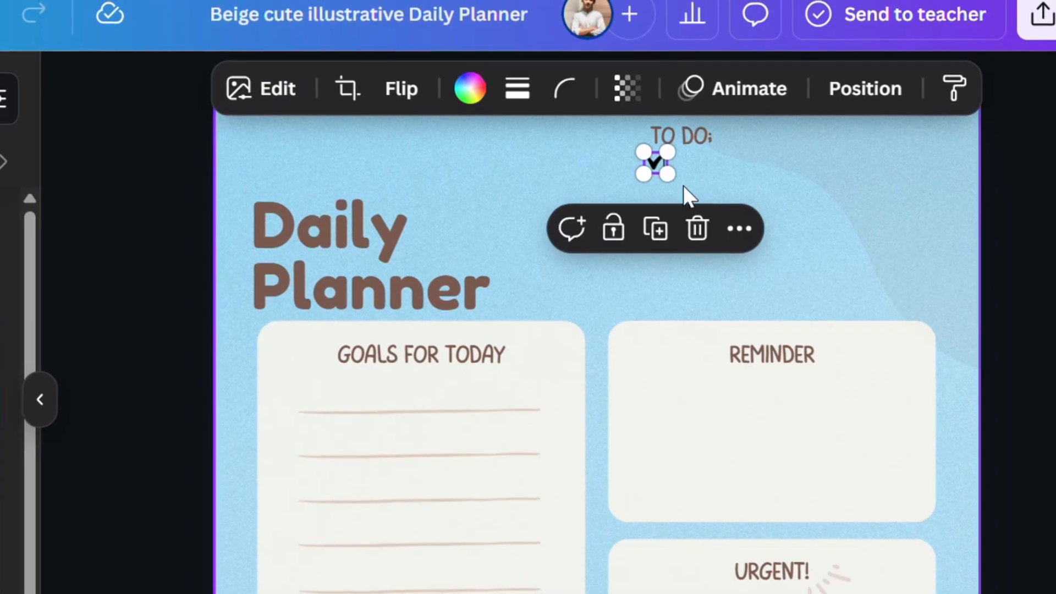
# Copy the check mark and paste two copies, stacking them below the first under TO DO:
pyautogui.click(745, 237)
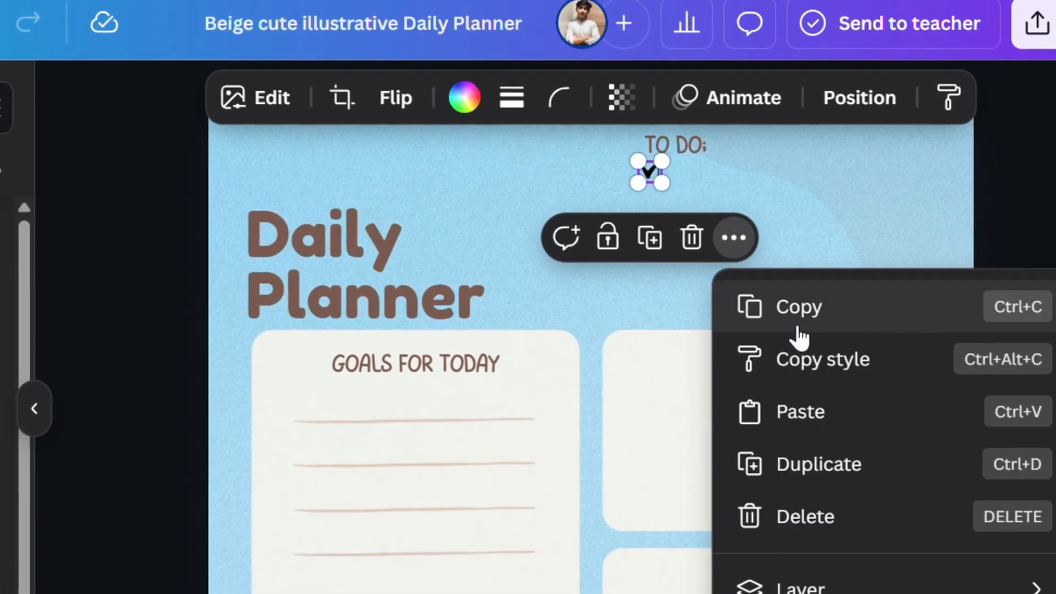
pyautogui.click(797, 321)
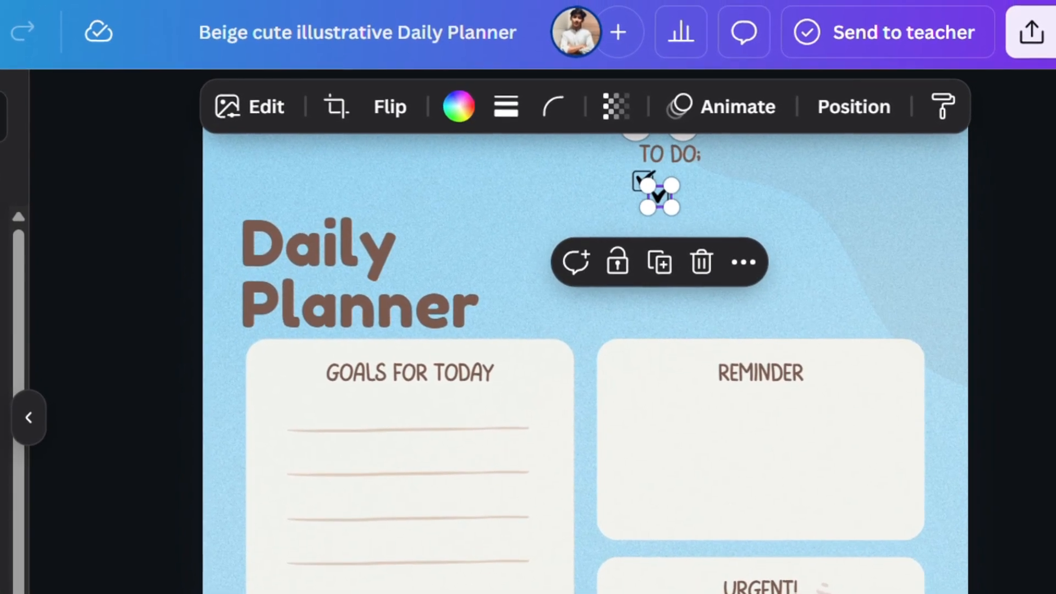
pyautogui.scroll(5, 751, 444)
pyautogui.scroll(10, 752, 445)
pyautogui.scroll(-2, 750, 448)
pyautogui.hscroll(2, 750, 448)
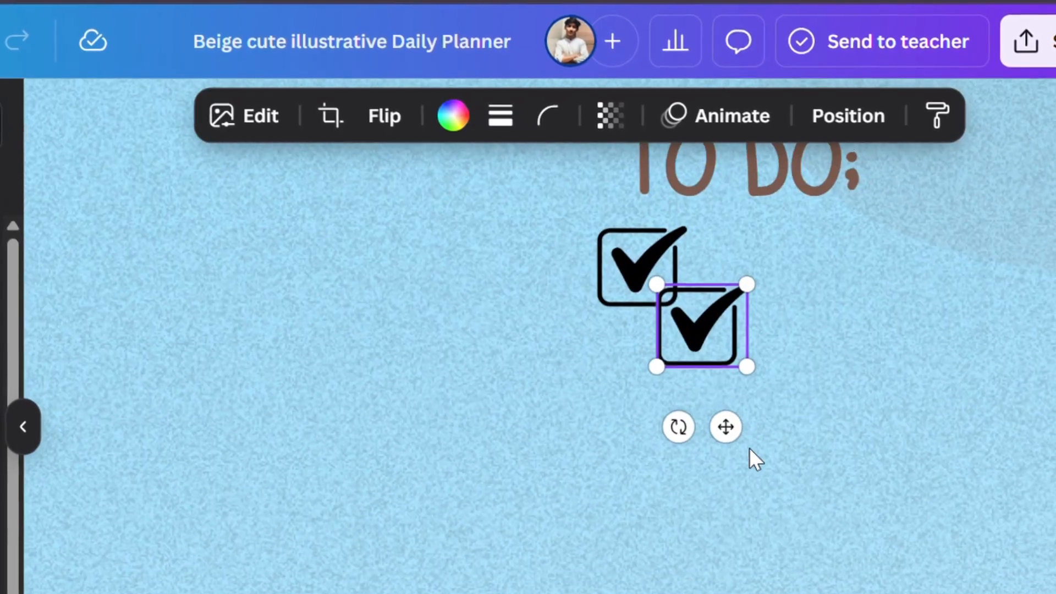
pyautogui.moveTo(714, 357); pyautogui.dragTo(648, 405)
pyautogui.hotkey('ctrl', 'v')
pyautogui.click(702, 355)
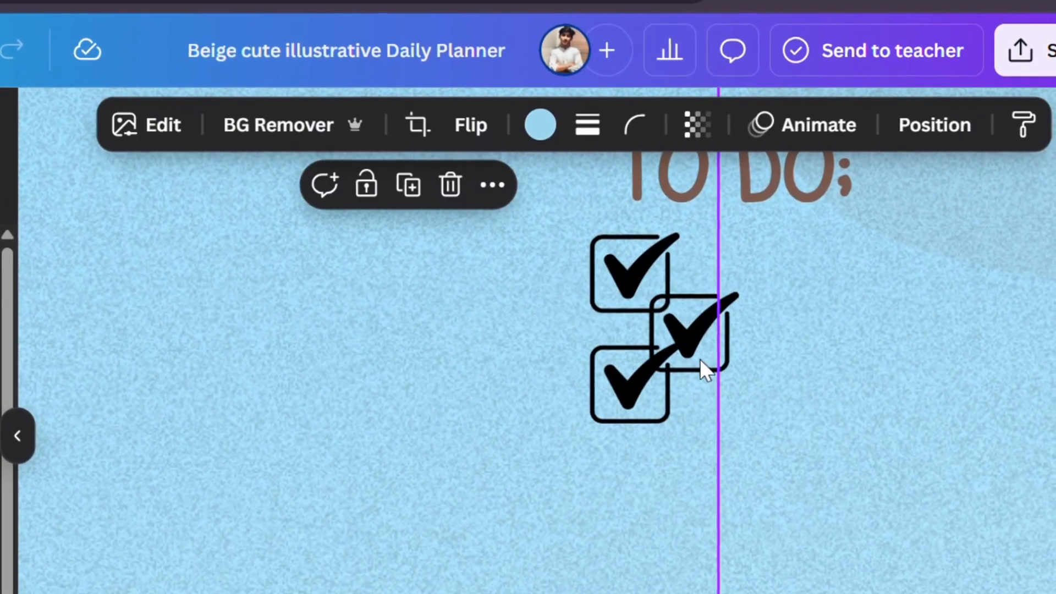
pyautogui.moveTo(700, 359); pyautogui.dragTo(625, 507)
# Paste two more check mark copies and align all five in a vertical column
pyautogui.scroll(-3, 661, 527)
pyautogui.hotkey('ctrl', 'v')
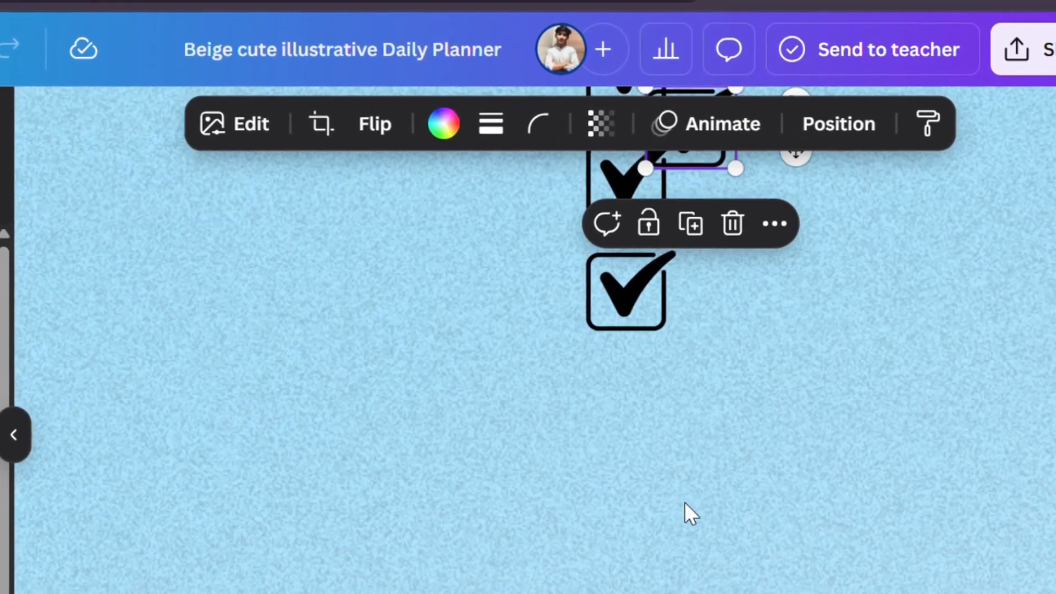
pyautogui.scroll(3, 684, 502)
pyautogui.moveTo(692, 303); pyautogui.dragTo(638, 572)
pyautogui.scroll(-3, 631, 549)
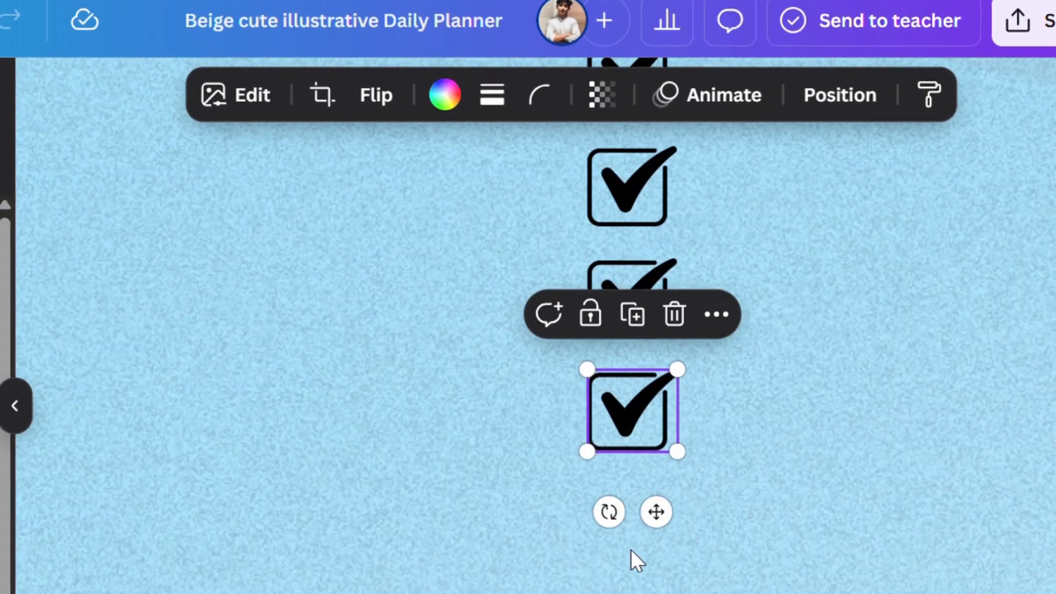
pyautogui.hotkey('ctrl', 'v')
pyautogui.moveTo(712, 236); pyautogui.dragTo(655, 547)
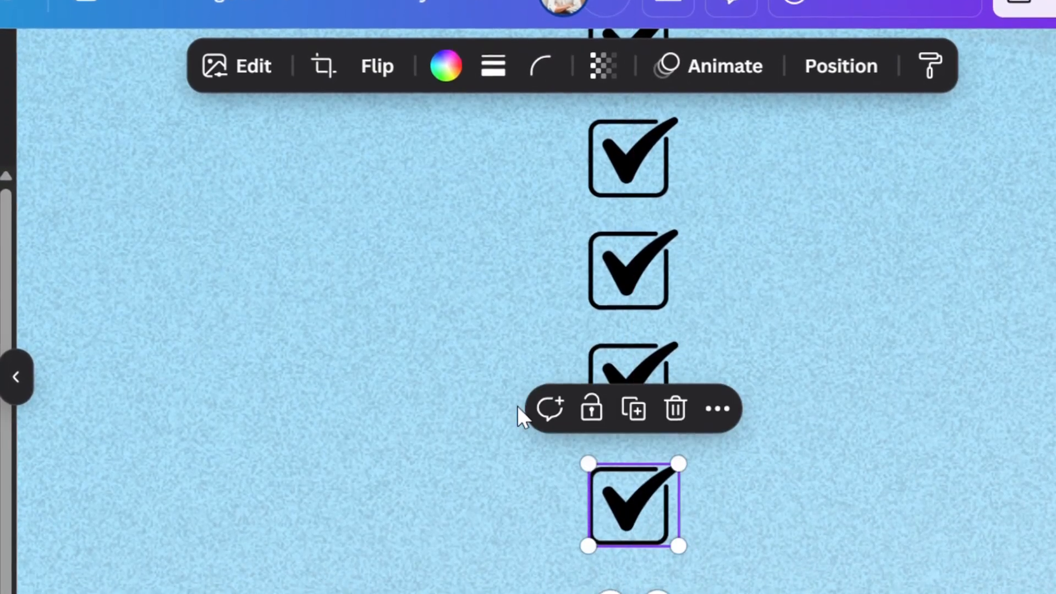
pyautogui.scroll(1, 517, 407)
pyautogui.moveTo(578, 593); pyautogui.dragTo(533, 587)
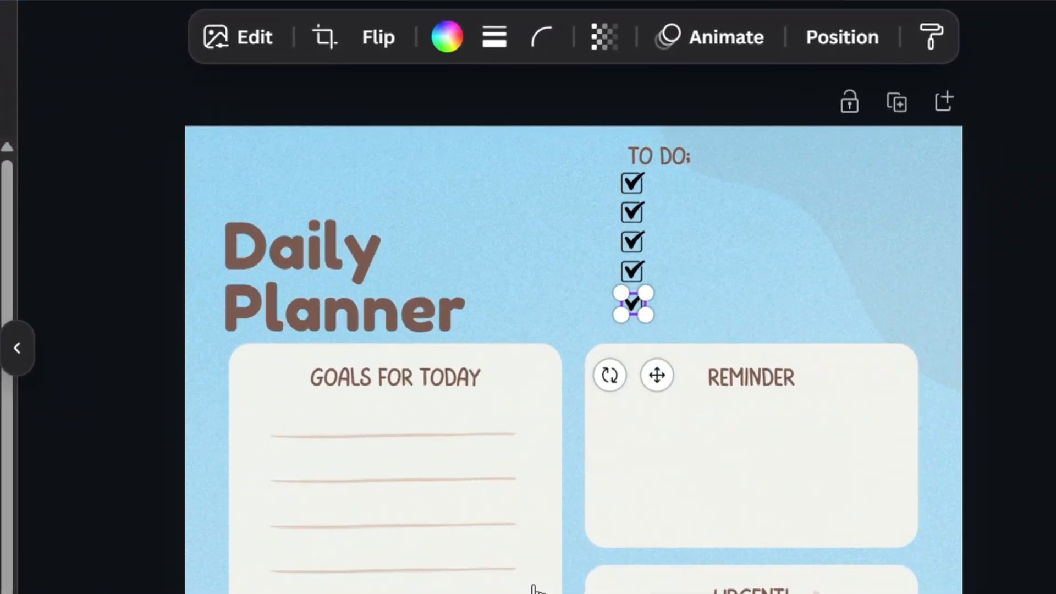
pyautogui.scroll(-1, 574, 352)
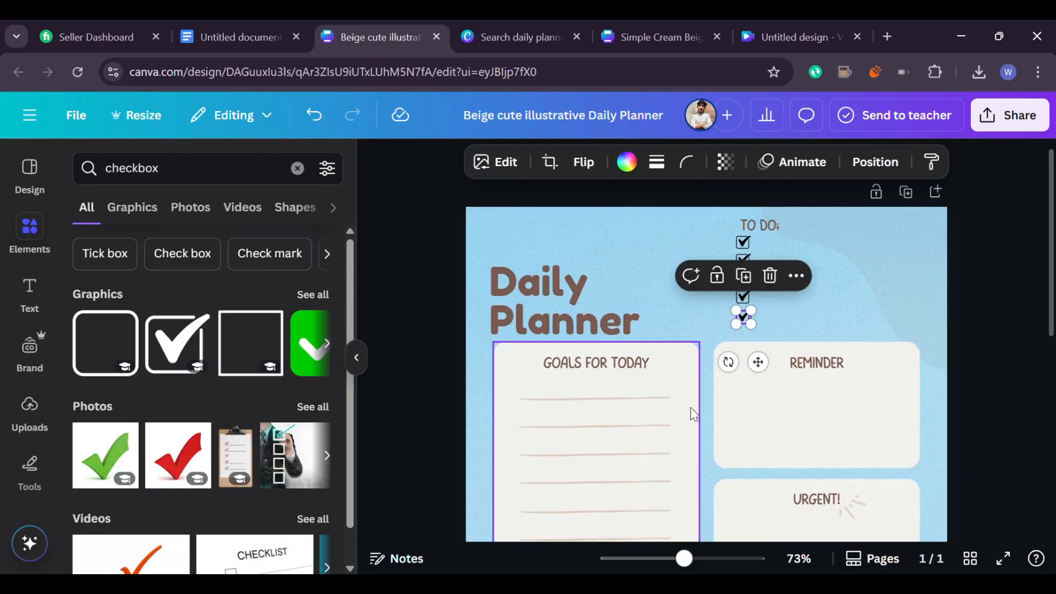
pyautogui.moveTo(684, 558); pyautogui.dragTo(702, 559)
# Search elements for text box and add an orange banner beside the first check mark, about 4 by 0.7
pyautogui.scroll(2, 799, 392)
pyautogui.click(794, 251)
pyautogui.doubleClick(115, 139)
pyautogui.write('text box')
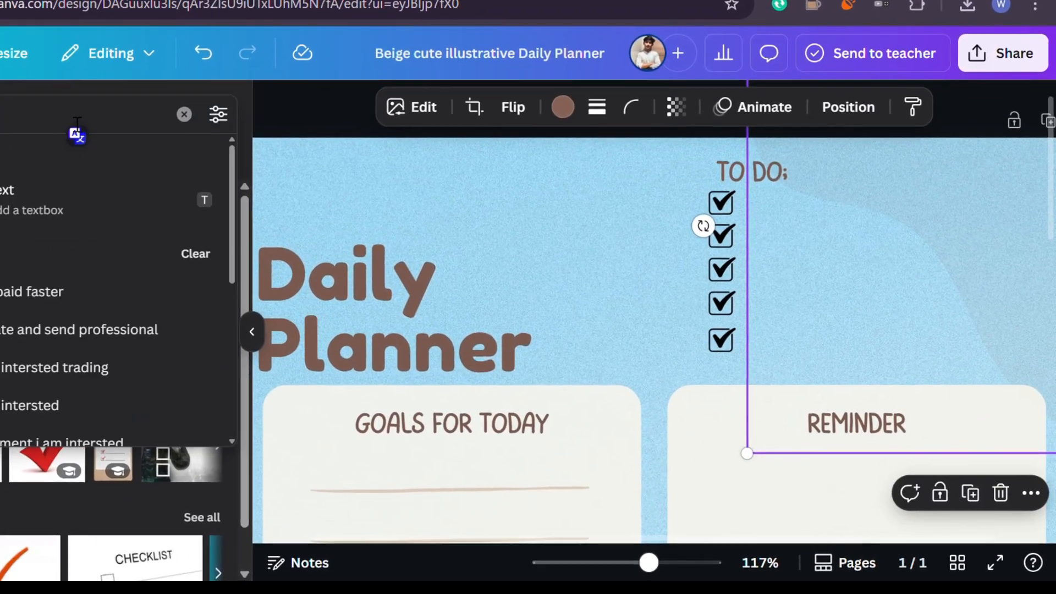
pyautogui.press('Return')
pyautogui.scroll(-1, 33, 370)
pyautogui.moveTo(34, 371); pyautogui.dragTo(781, 209)
pyautogui.moveTo(920, 143); pyautogui.dragTo(738, 185)
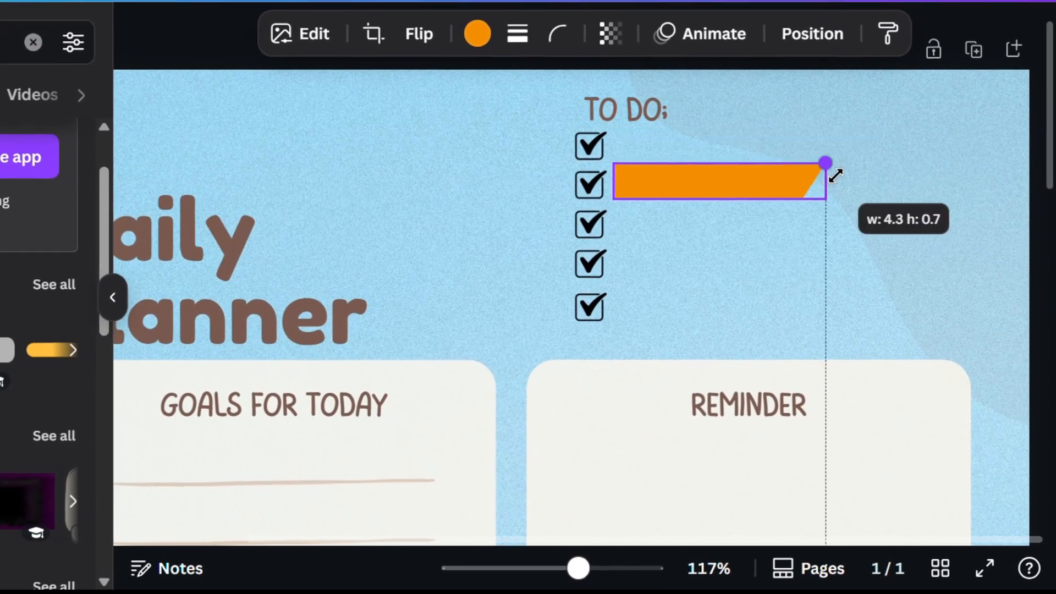
pyautogui.moveTo(641, 208); pyautogui.dragTo(642, 188)
pyautogui.moveTo(727, 163); pyautogui.dragTo(728, 163)
pyautogui.moveTo(825, 123); pyautogui.dragTo(819, 131)
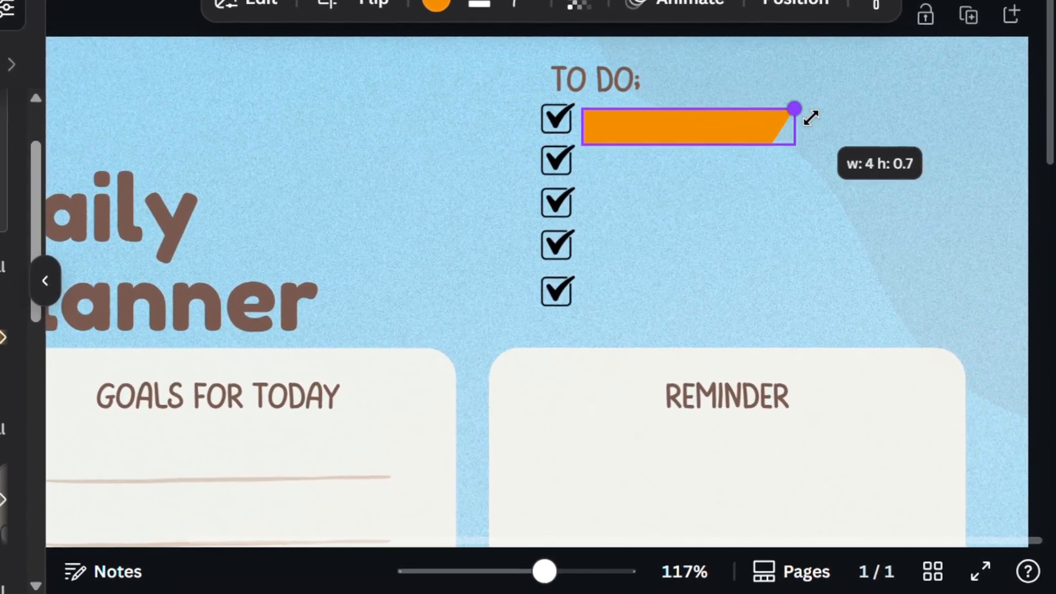
# Duplicate the orange banner four times and line up one banner beside each check mark
pyautogui.moveTo(721, 130); pyautogui.dragTo(726, 263)
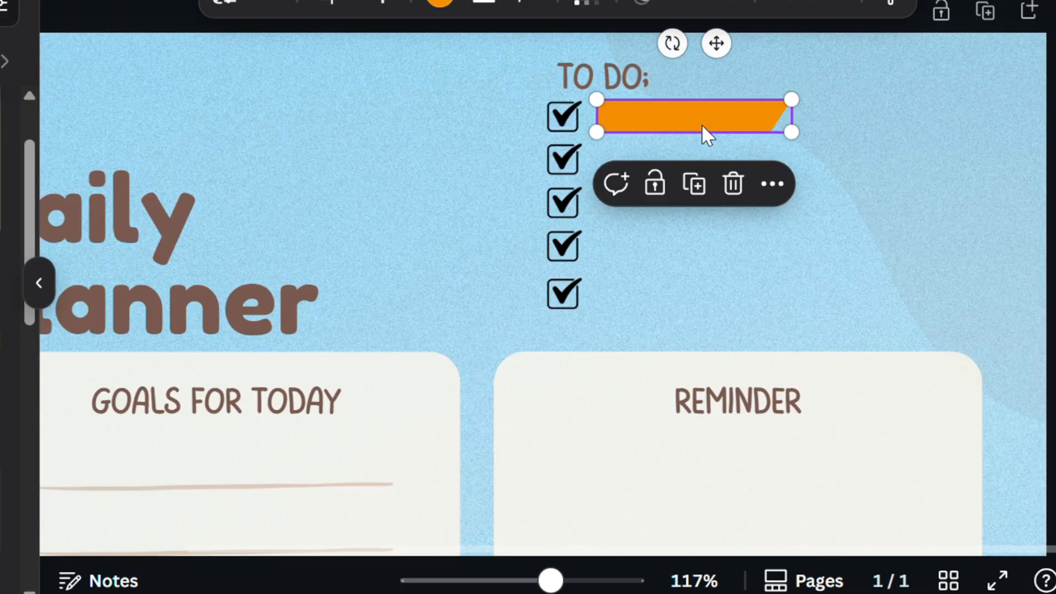
pyautogui.hotkey('ctrl', 'd')
pyautogui.hotkey('ctrl', 'd')
pyautogui.hotkey('ctrl', 'd')
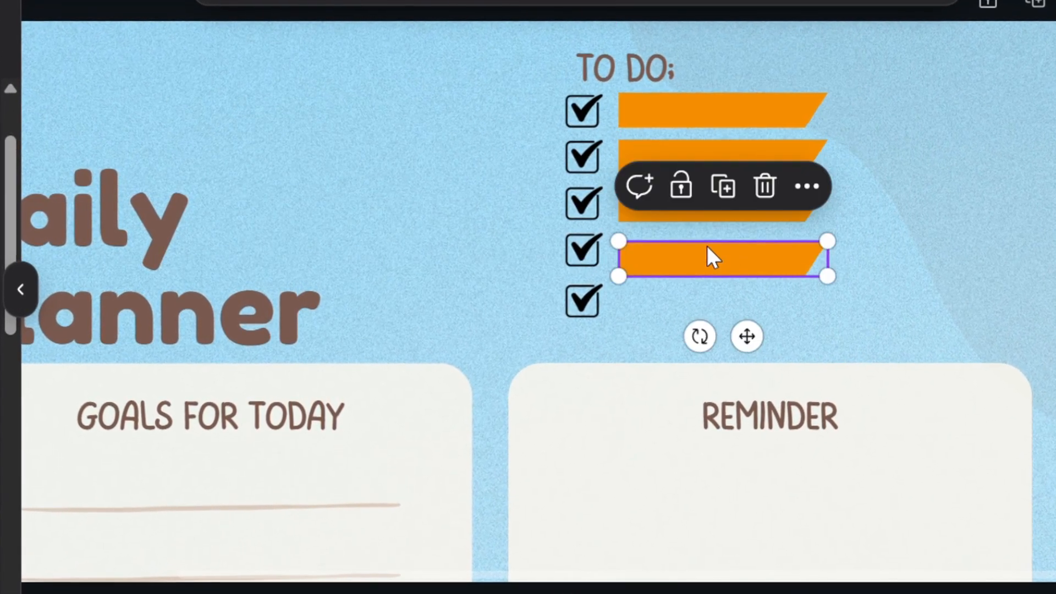
pyautogui.hotkey('ctrl', 'd')
pyautogui.moveTo(732, 312); pyautogui.dragTo(733, 327)
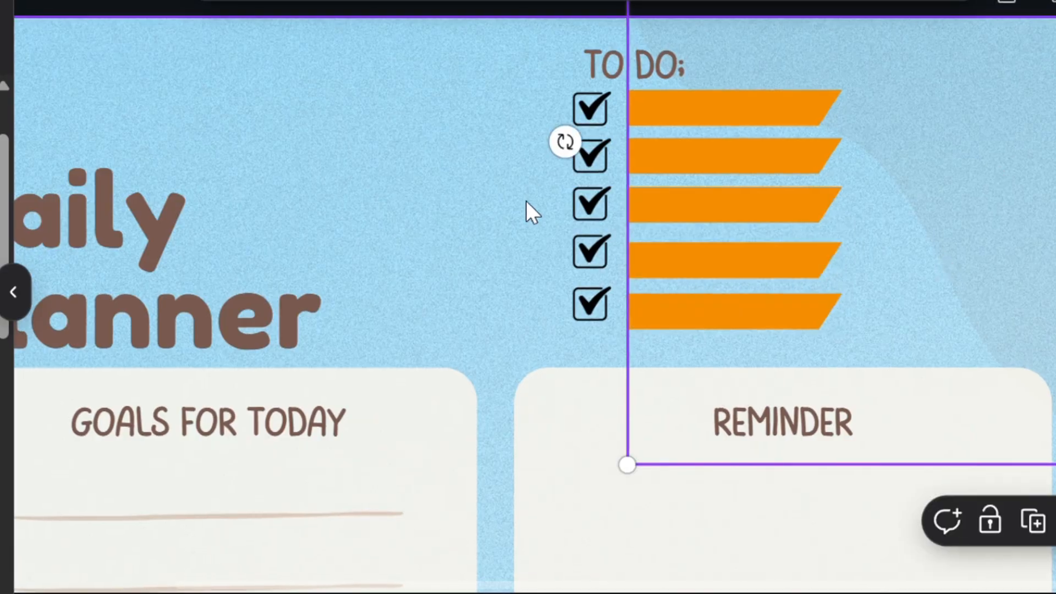
# Add the uploaded Crochet logo image to the planner page
pyautogui.scroll(-1, 526, 200)
pyautogui.scroll(3, 669, 333)
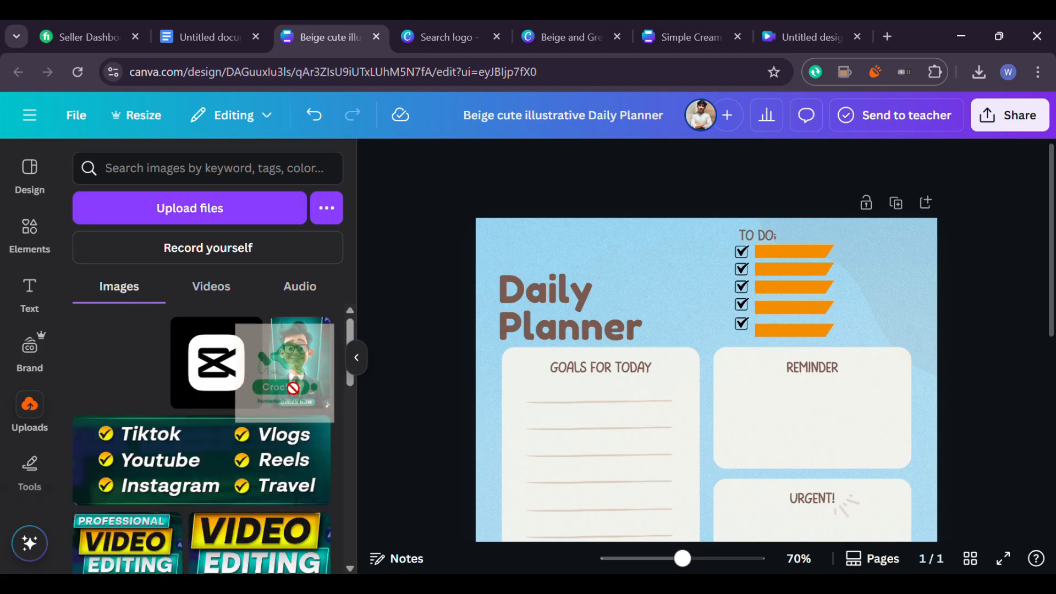
pyautogui.moveTo(865, 306); pyautogui.dragTo(960, 256)
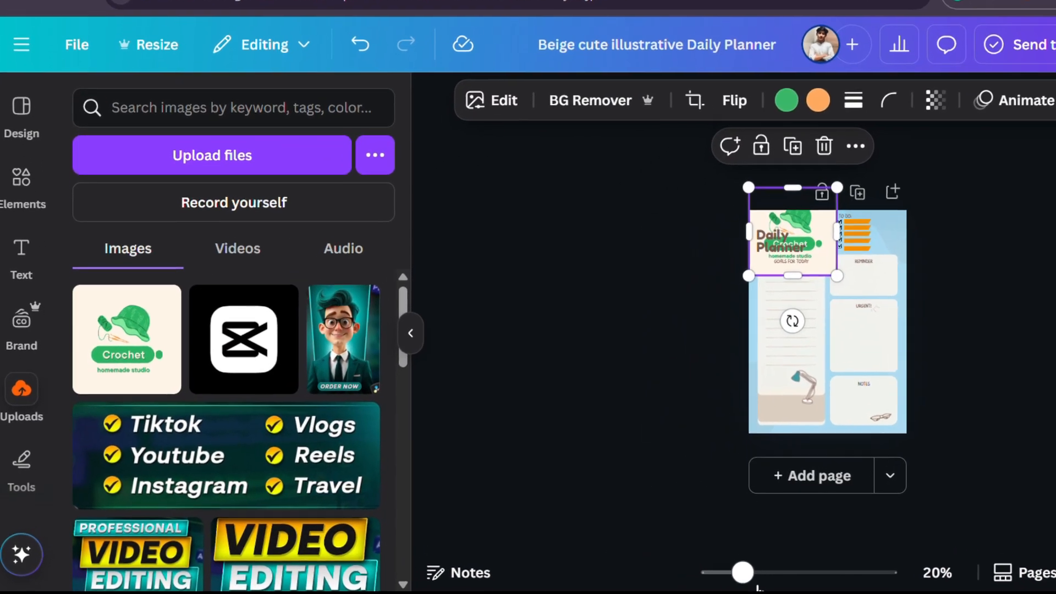
pyautogui.moveTo(744, 574); pyautogui.dragTo(819, 574)
pyautogui.scroll(5, 816, 427)
# Move the Crochet logo to the top-right area beside the TO DO list and resize it
pyautogui.moveTo(877, 521); pyautogui.dragTo(745, 387)
pyautogui.moveTo(913, 589); pyautogui.dragTo(865, 589)
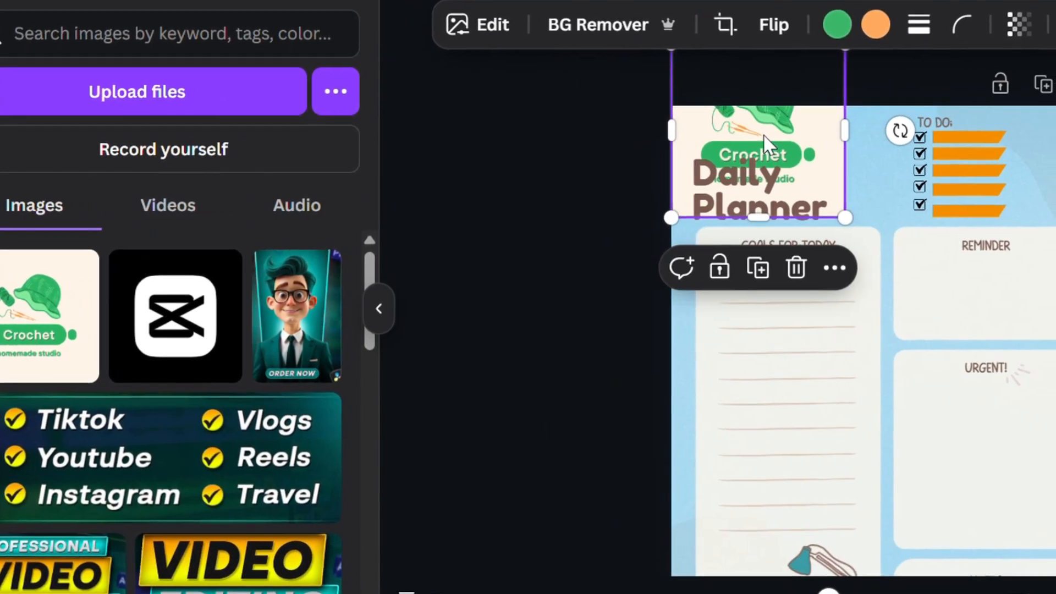
pyautogui.moveTo(804, 149); pyautogui.dragTo(1054, 206)
pyautogui.moveTo(1054, 274); pyautogui.dragTo(1051, 217)
# Remove the logo's background with BG Remover and shrink it into the page's top-right corner
pyautogui.click(592, 22)
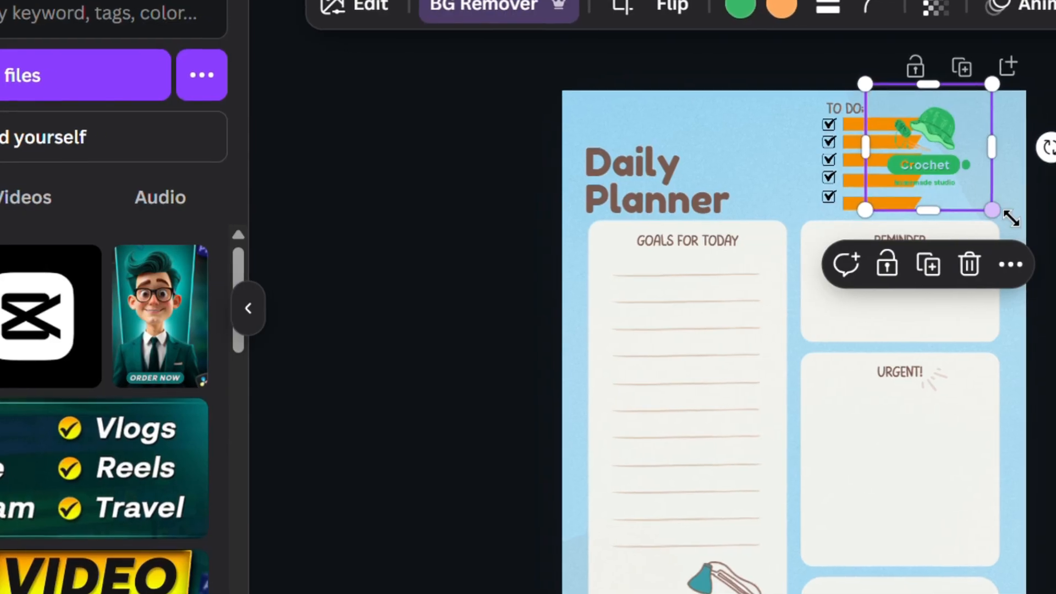
pyautogui.moveTo(1023, 215); pyautogui.dragTo(962, 202)
pyautogui.moveTo(933, 135); pyautogui.dragTo(1014, 136)
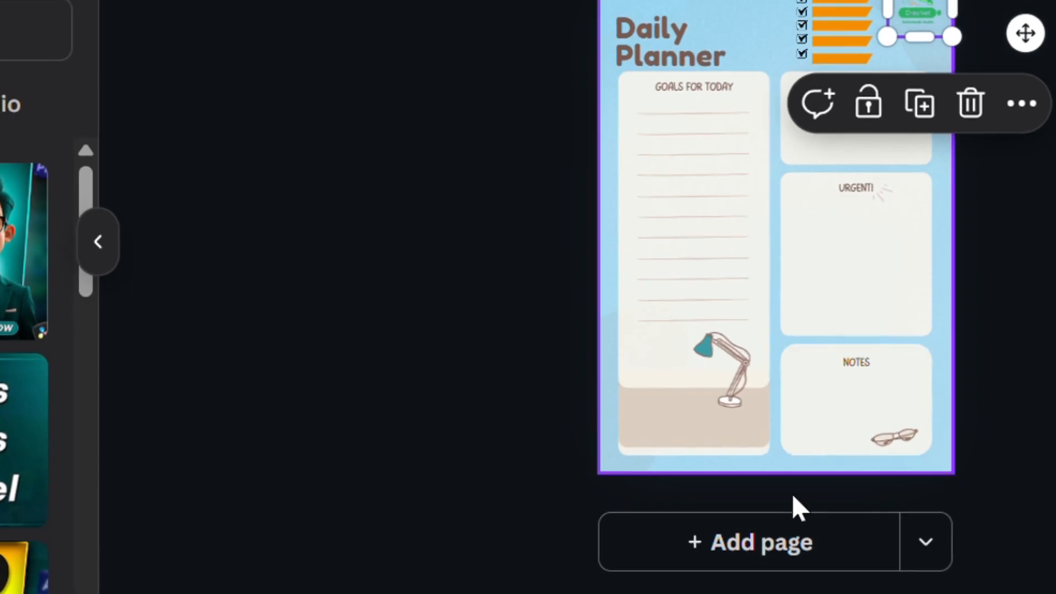
# Add several blank pages after the planner page
pyautogui.click(715, 537)
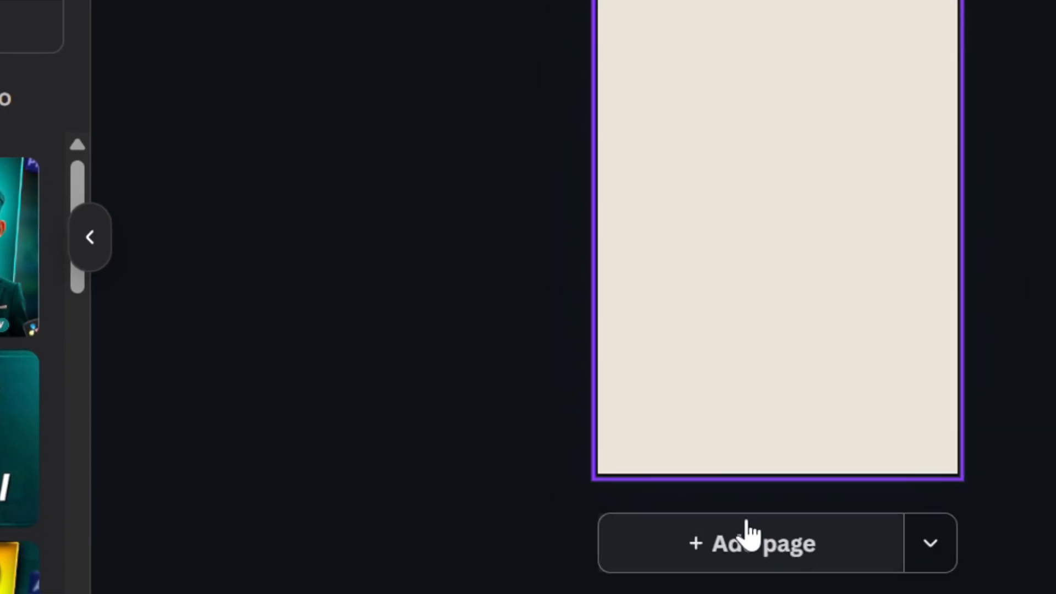
pyautogui.click(750, 553)
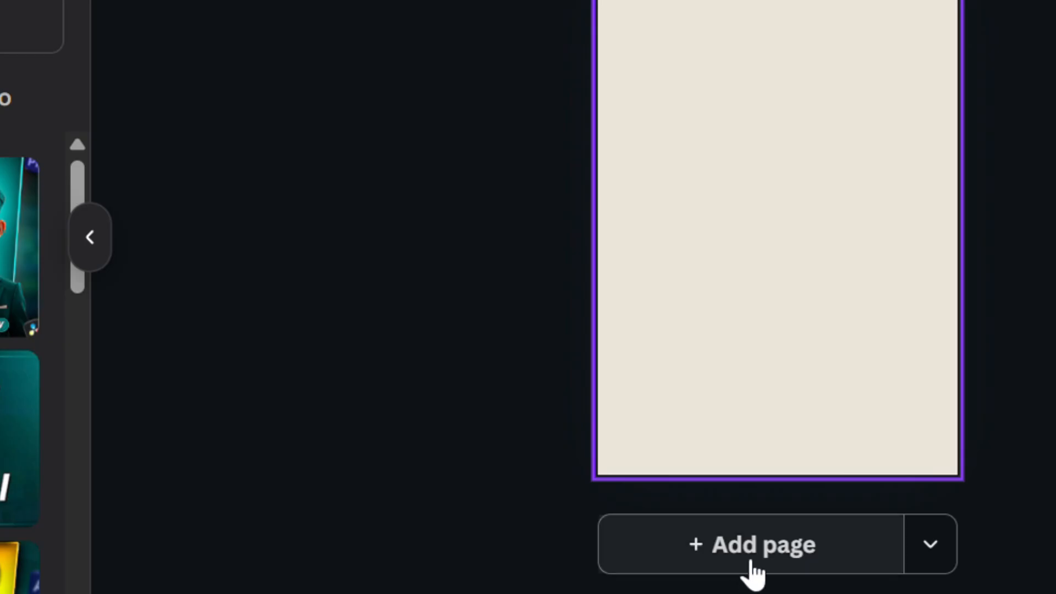
pyautogui.click(746, 557)
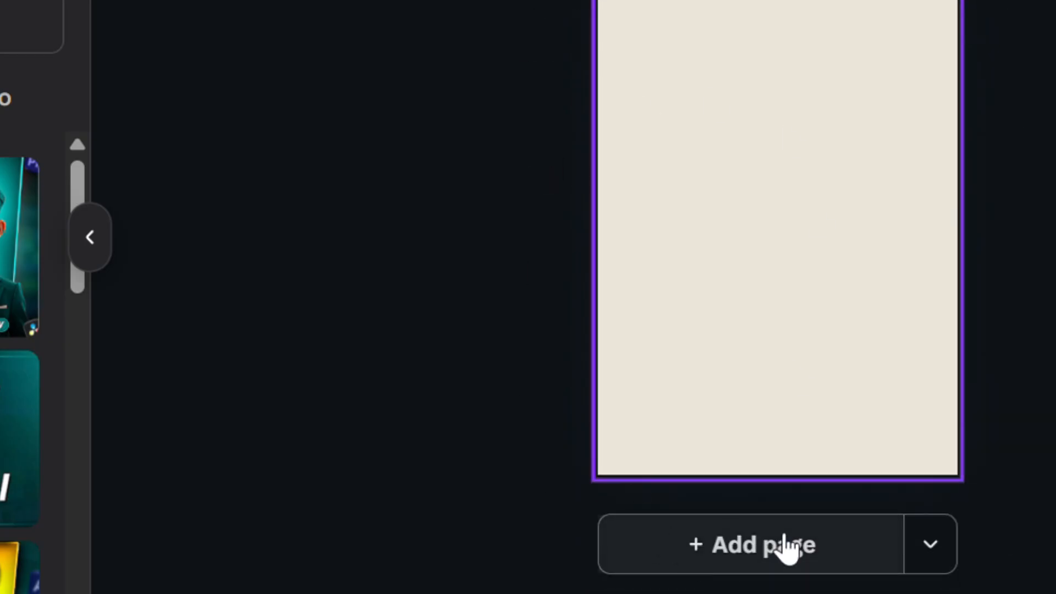
pyautogui.click(774, 533)
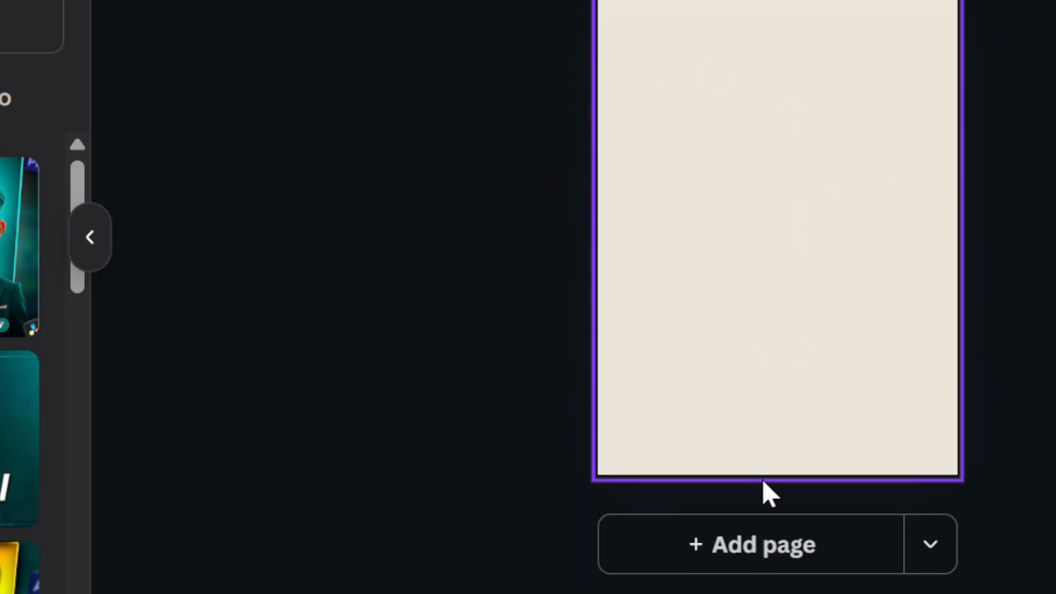
pyautogui.click(736, 542)
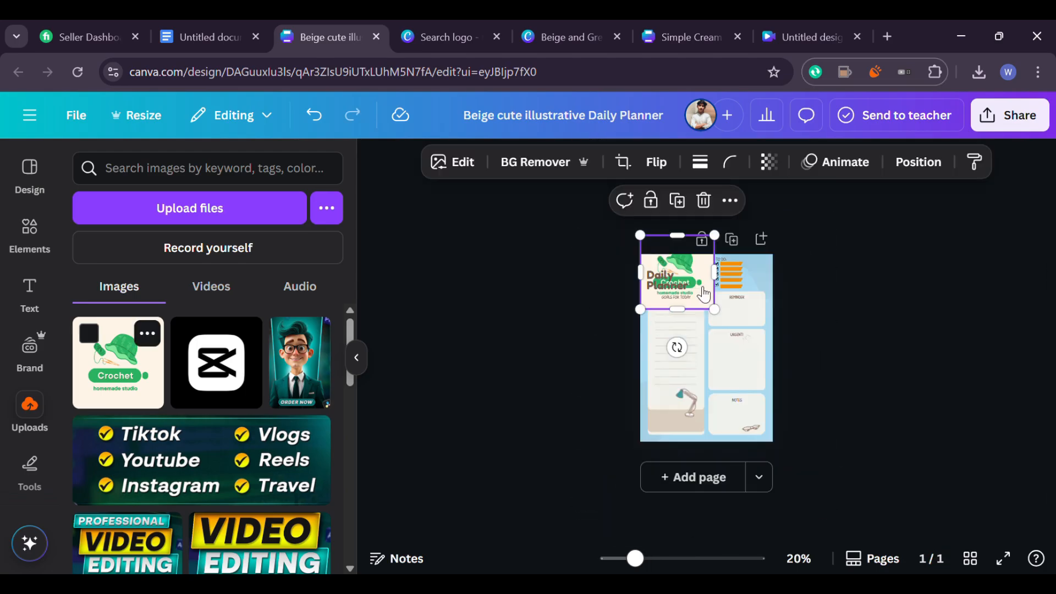
# Shrink the Crochet logo and move it into the top-right corner beside the TO DO checklist
pyautogui.moveTo(657, 571); pyautogui.dragTo(701, 566)
pyautogui.scroll(5, 695, 429)
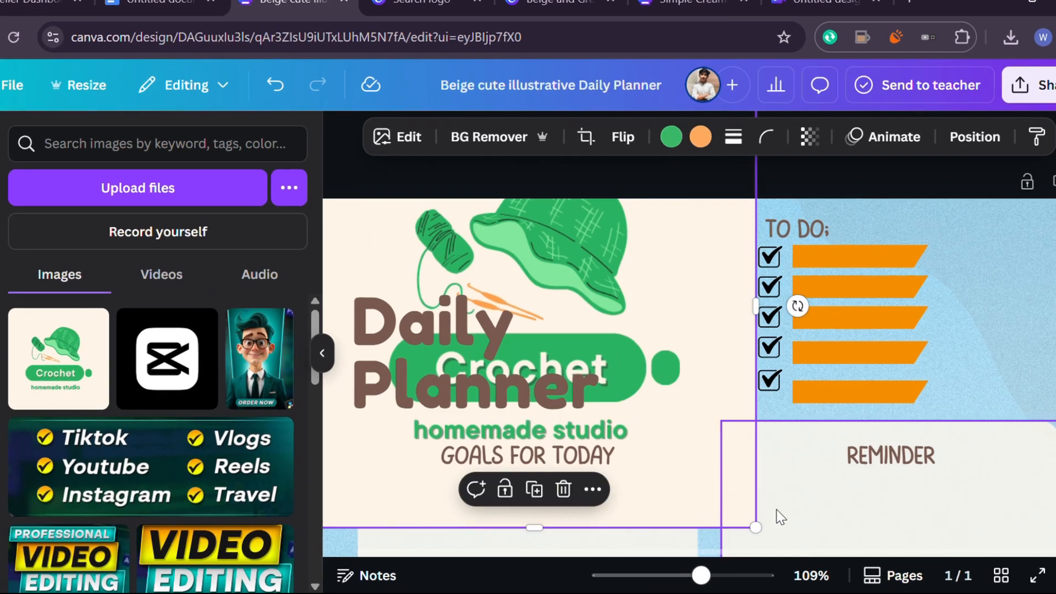
pyautogui.moveTo(753, 514); pyautogui.dragTo(630, 421)
pyautogui.moveTo(705, 593); pyautogui.dragTo(663, 593)
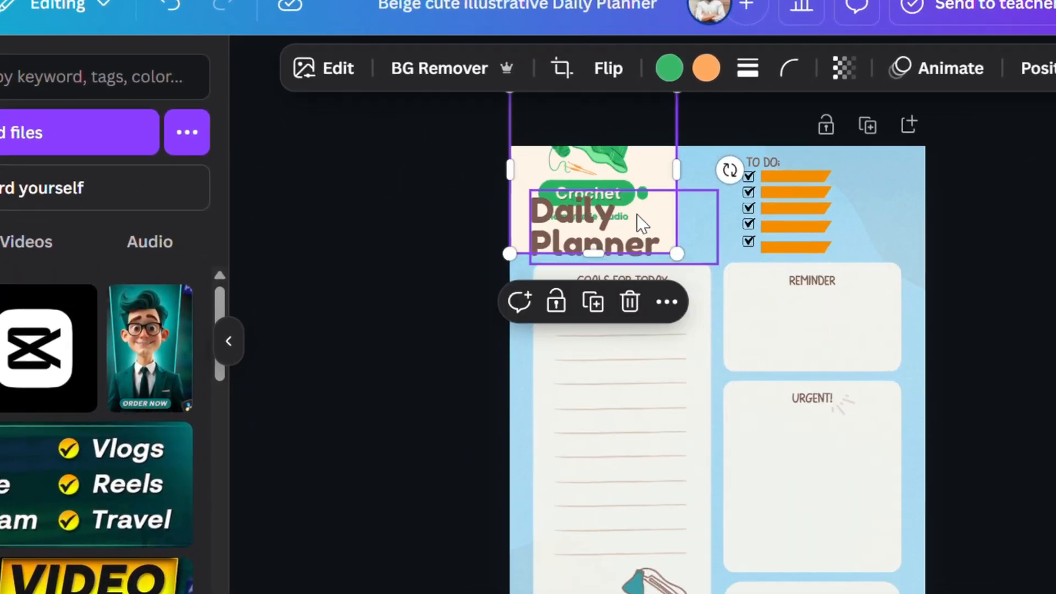
pyautogui.moveTo(632, 202); pyautogui.dragTo(871, 248)
pyautogui.moveTo(977, 298); pyautogui.dragTo(930, 228)
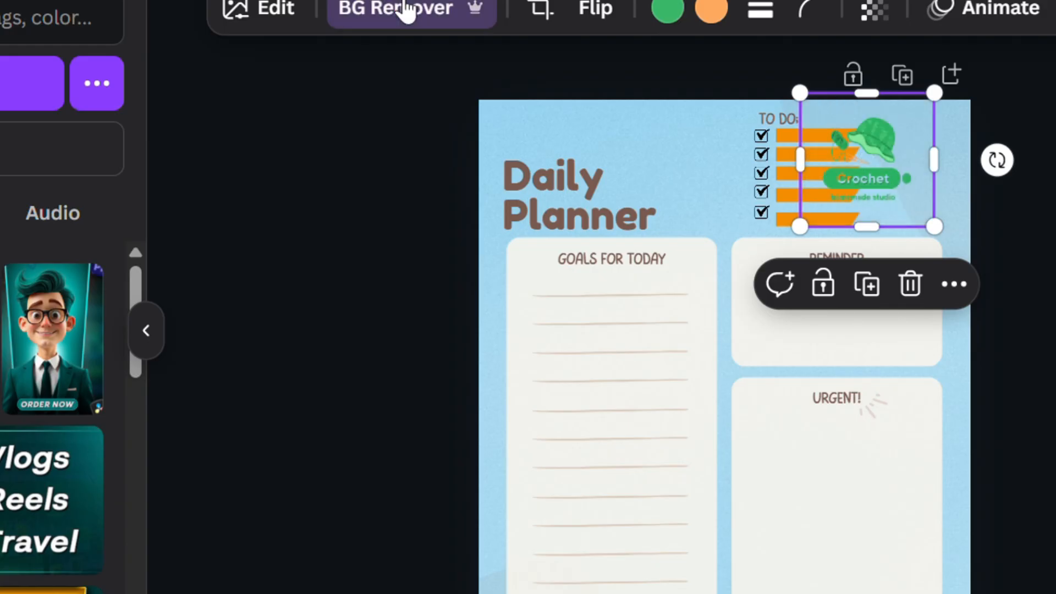
# Open the download options and compare the JPG, PNG and PDF Standard file types
pyautogui.click(1009, 104)
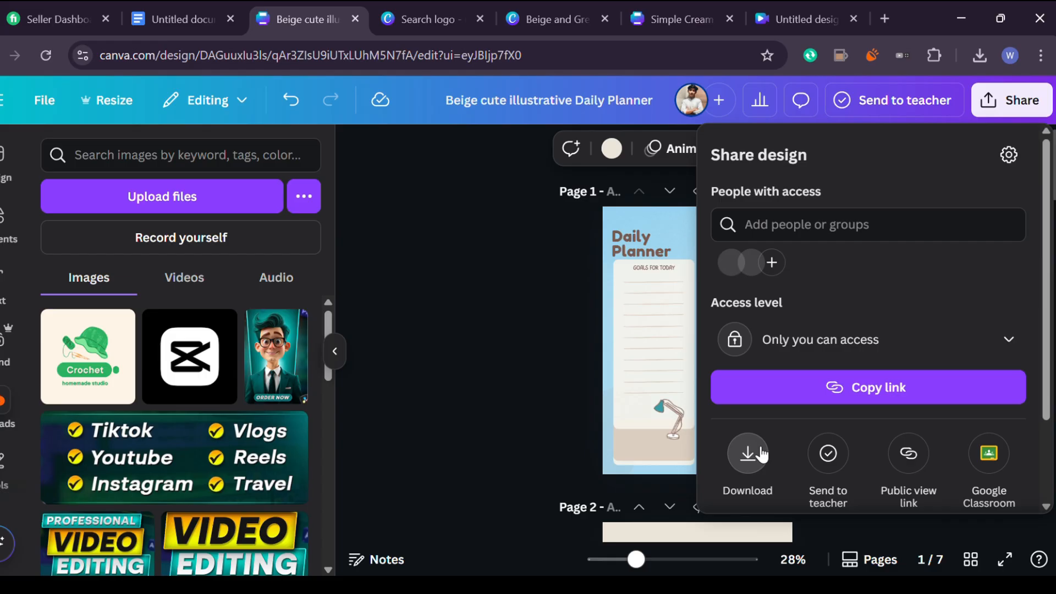
pyautogui.click(623, 499)
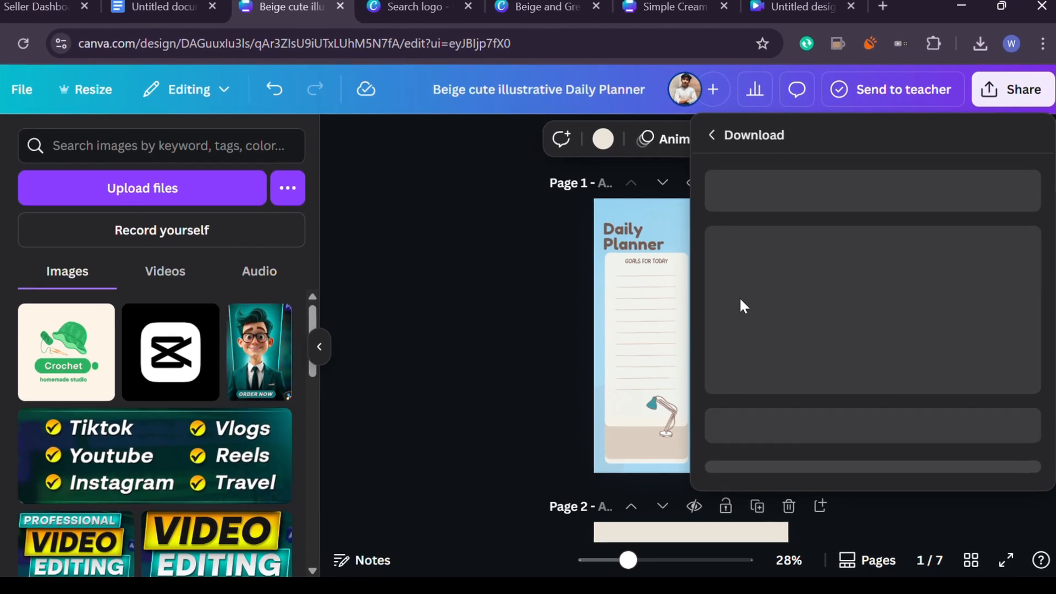
pyautogui.click(798, 301)
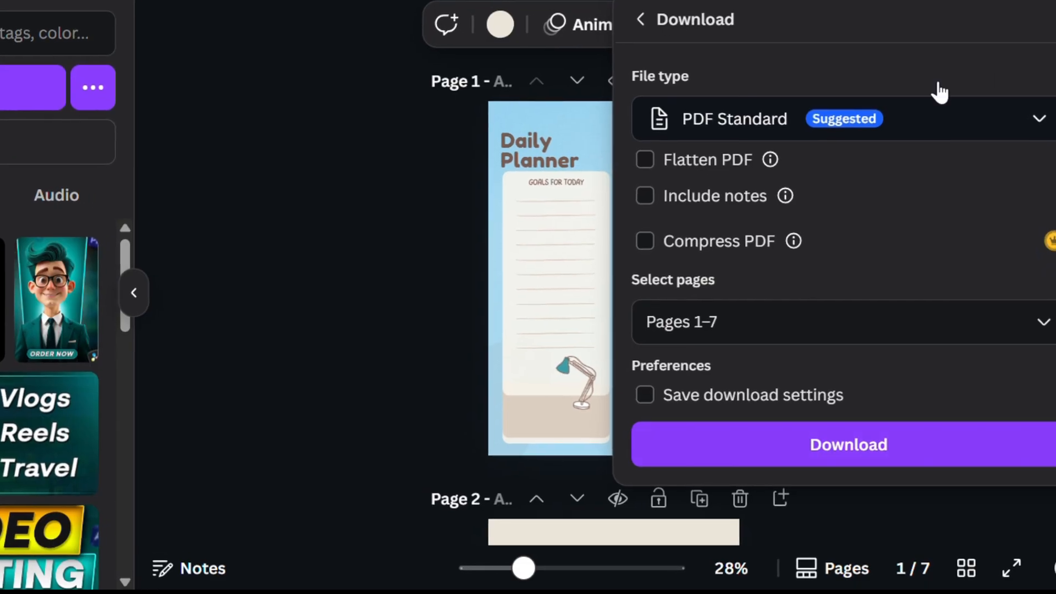
pyautogui.click(997, 113)
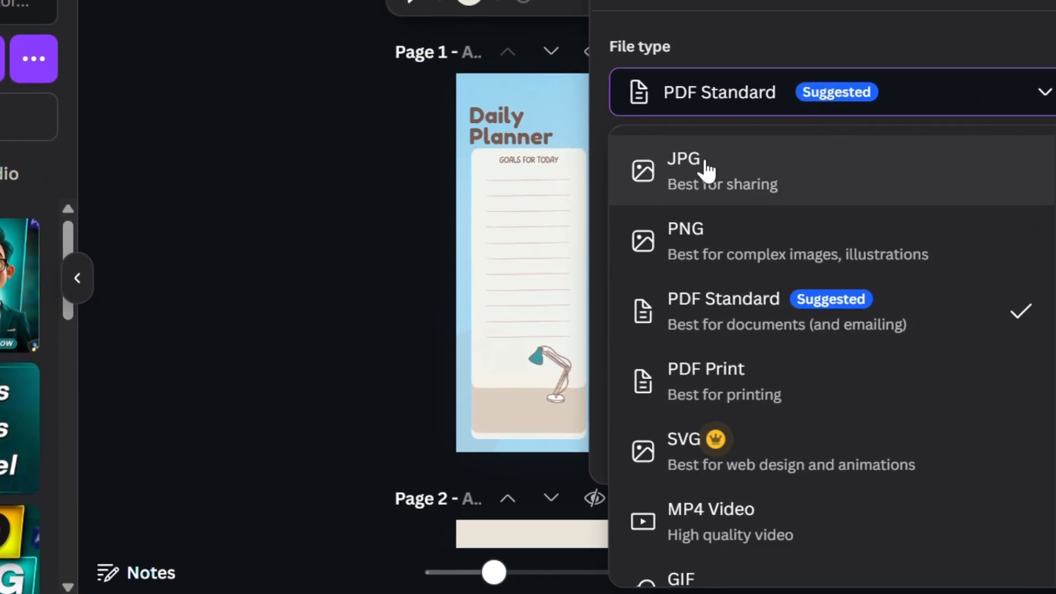
pyautogui.click(711, 196)
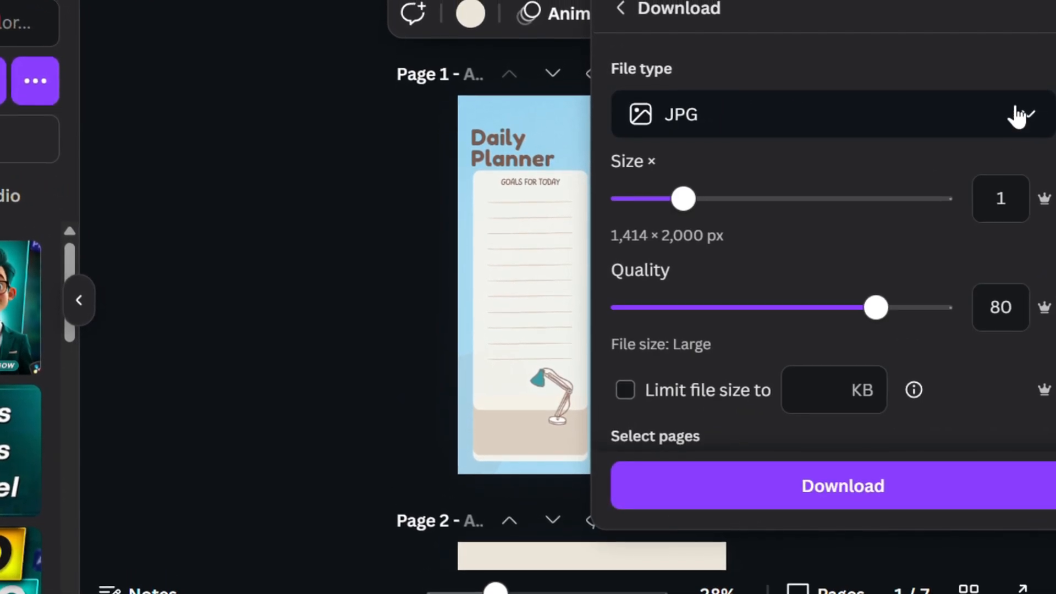
pyautogui.click(1019, 106)
pyautogui.click(740, 280)
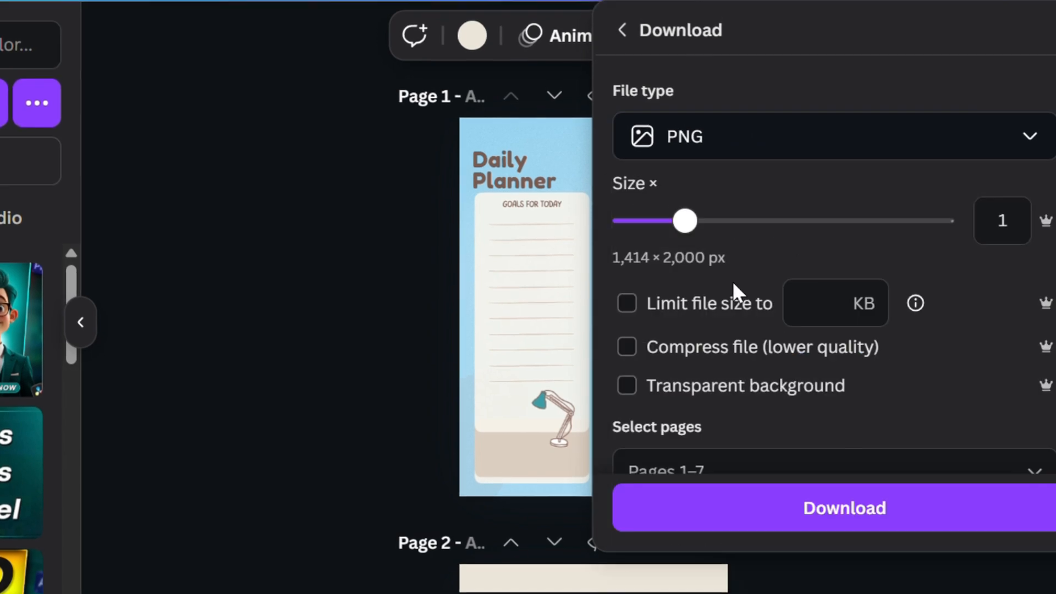
pyautogui.click(1002, 158)
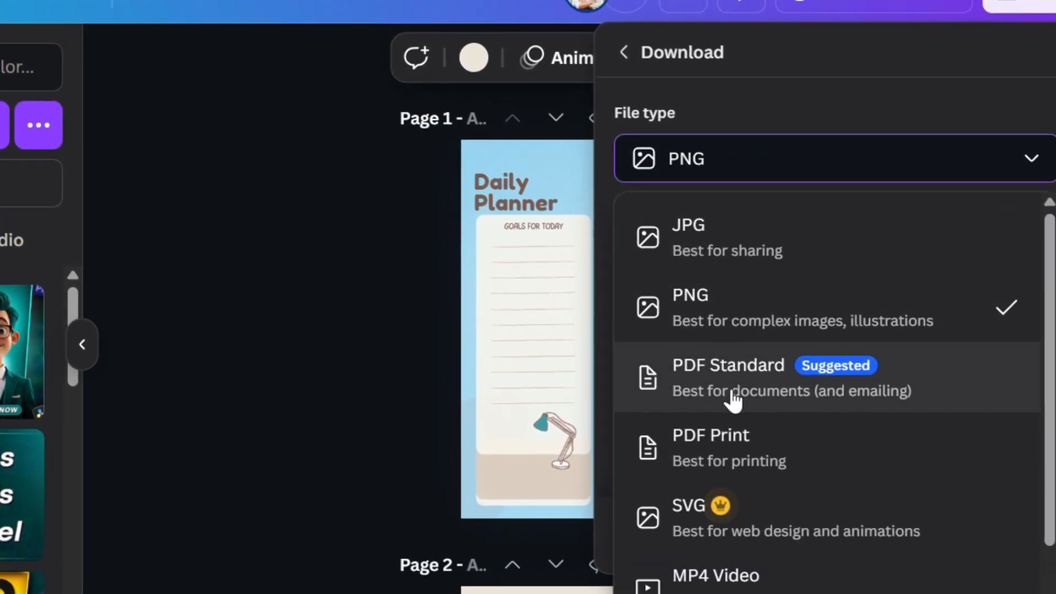
pyautogui.click(732, 393)
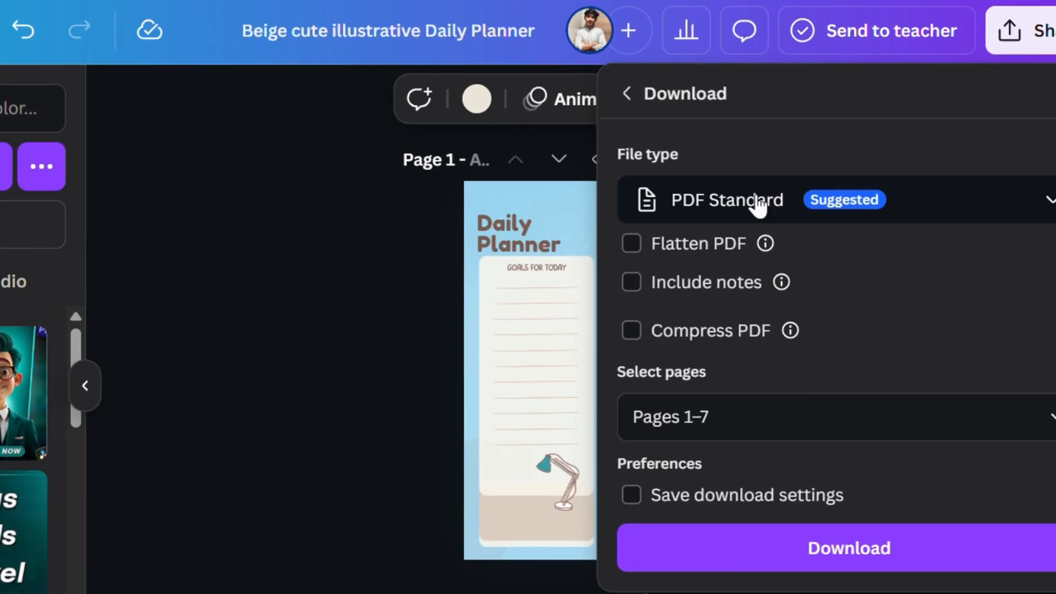
# Open the sharing options and review the public view link option
pyautogui.click(1040, 32)
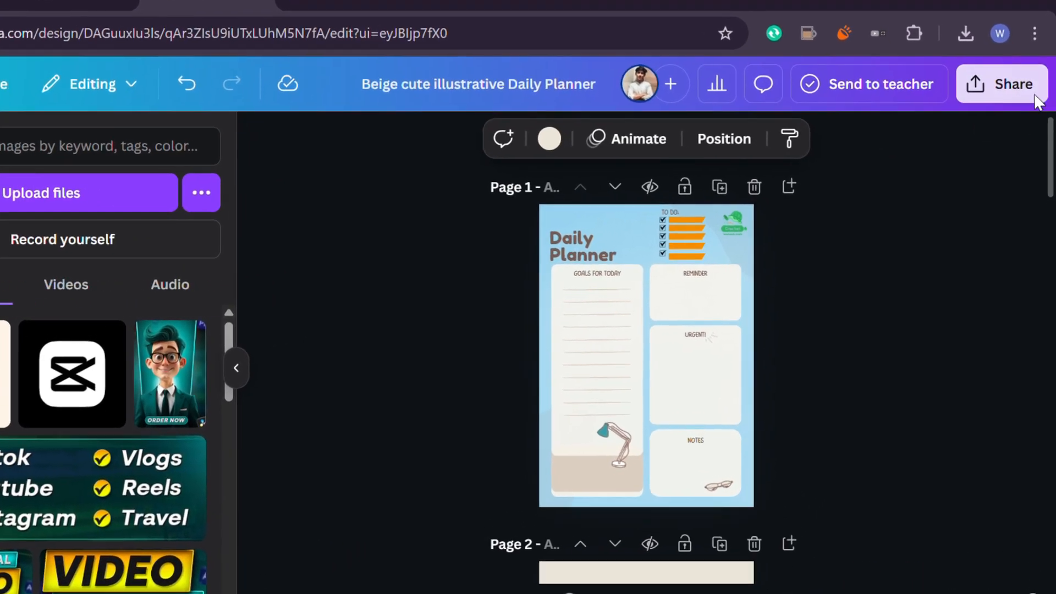
pyautogui.click(1040, 32)
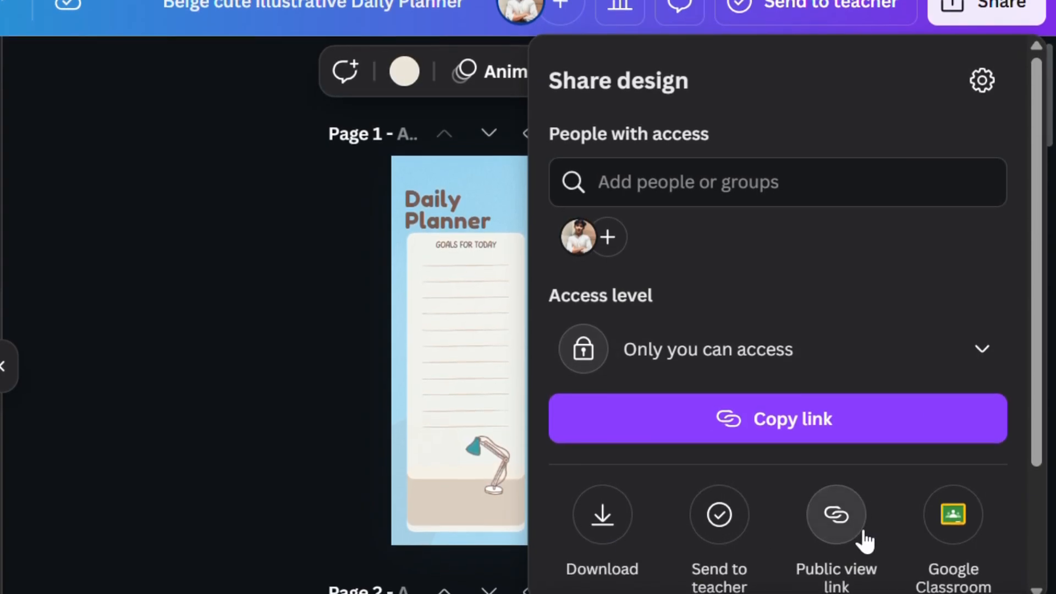
pyautogui.click(863, 535)
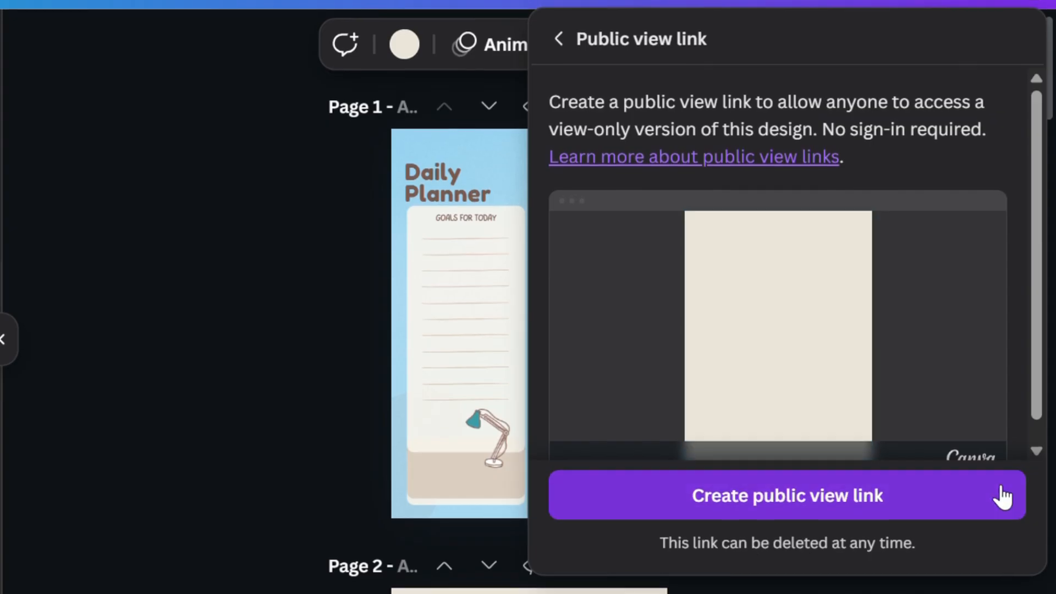
pyautogui.scroll(-1, 828, 280)
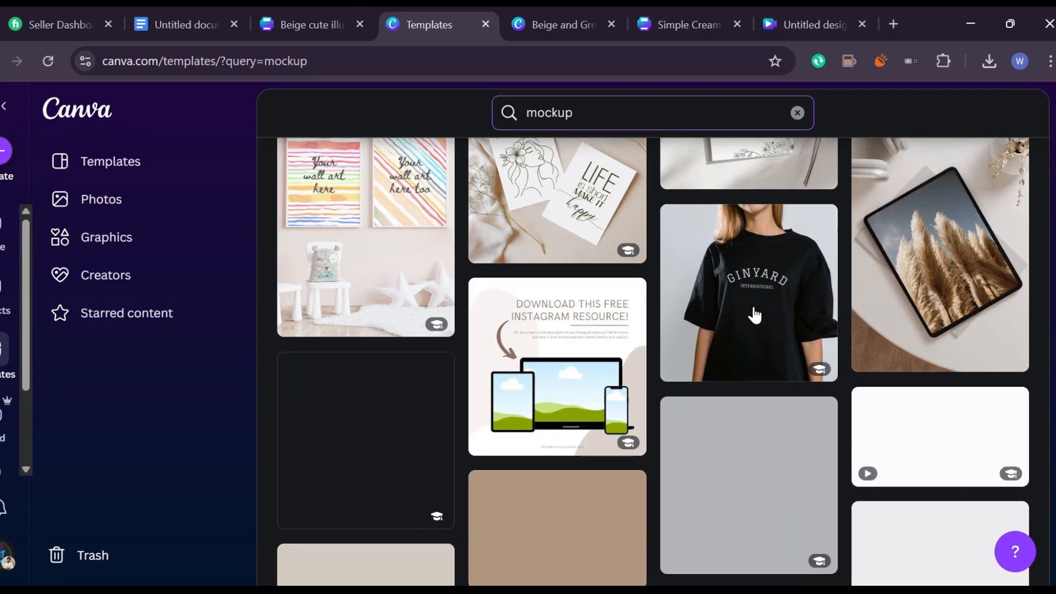
pyautogui.scroll(-3, 748, 305)
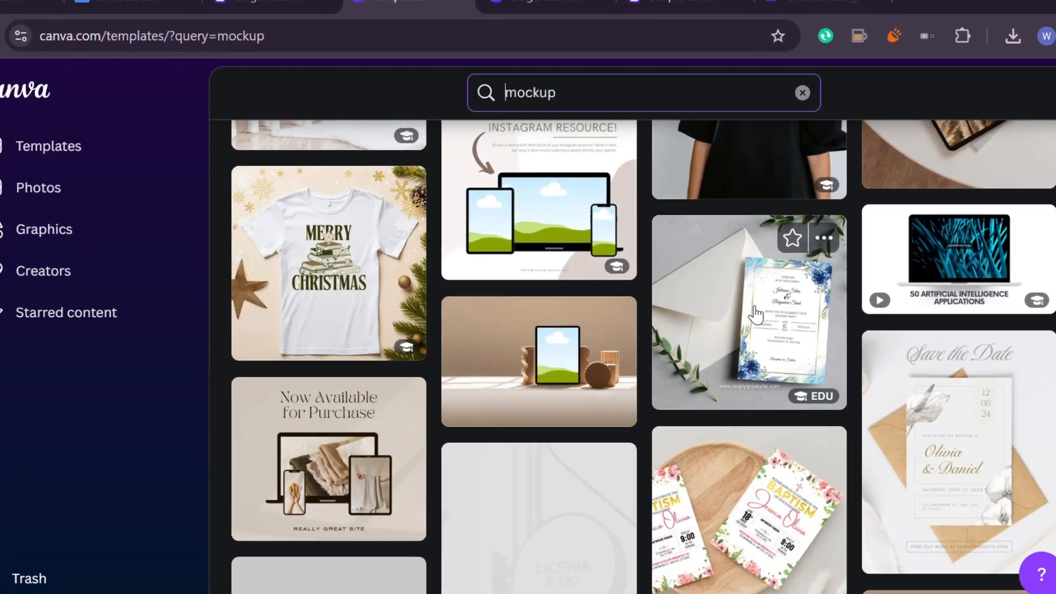
# Browse Canva's mockup templates for laptop mockups
pyautogui.scroll(-10, 756, 314)
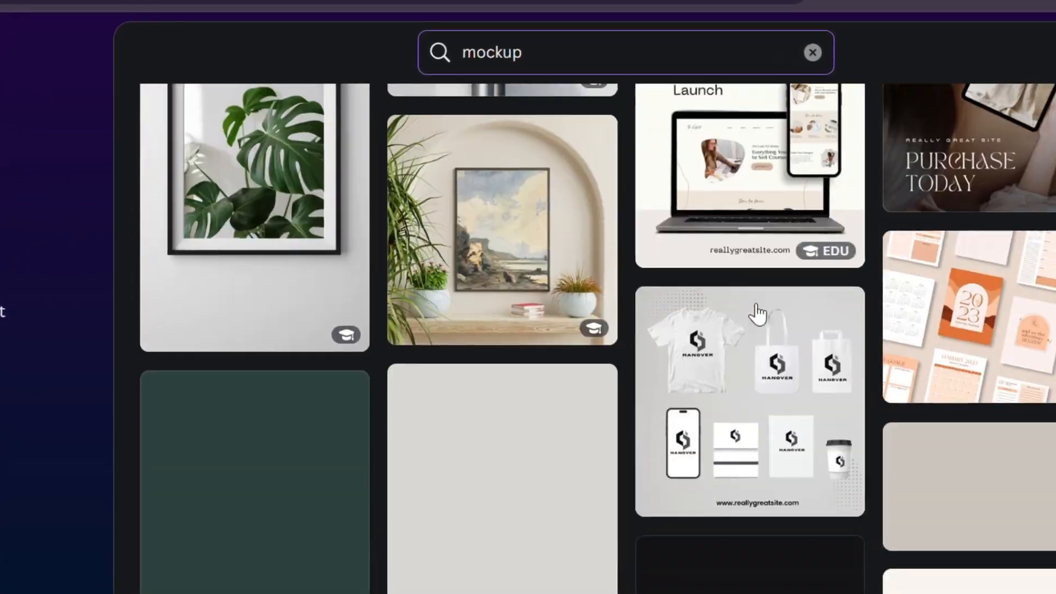
pyautogui.scroll(-10, 758, 313)
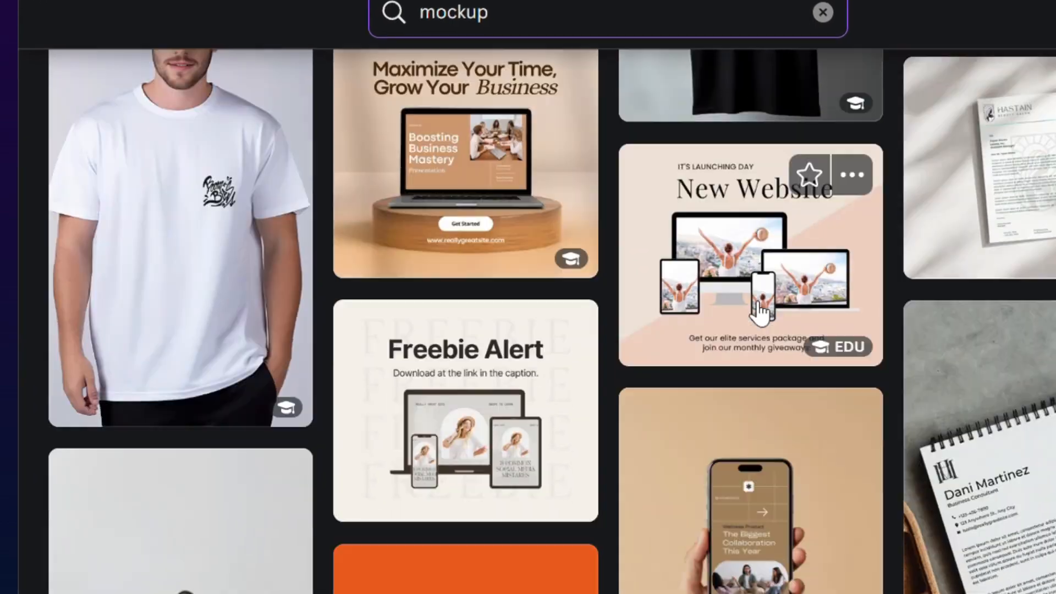
pyautogui.scroll(-10, 759, 313)
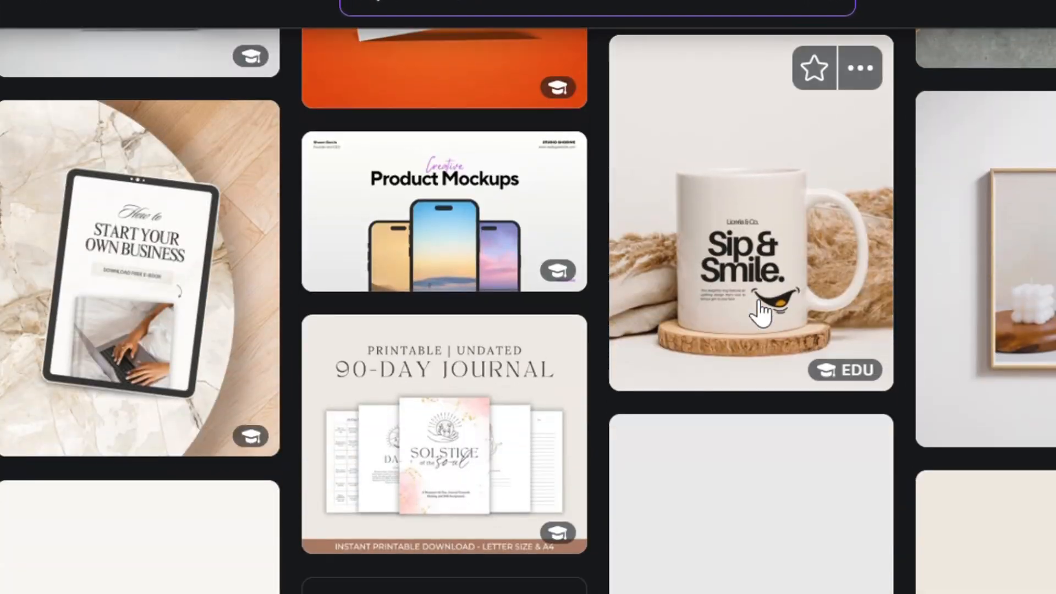
pyautogui.scroll(-2, 760, 311)
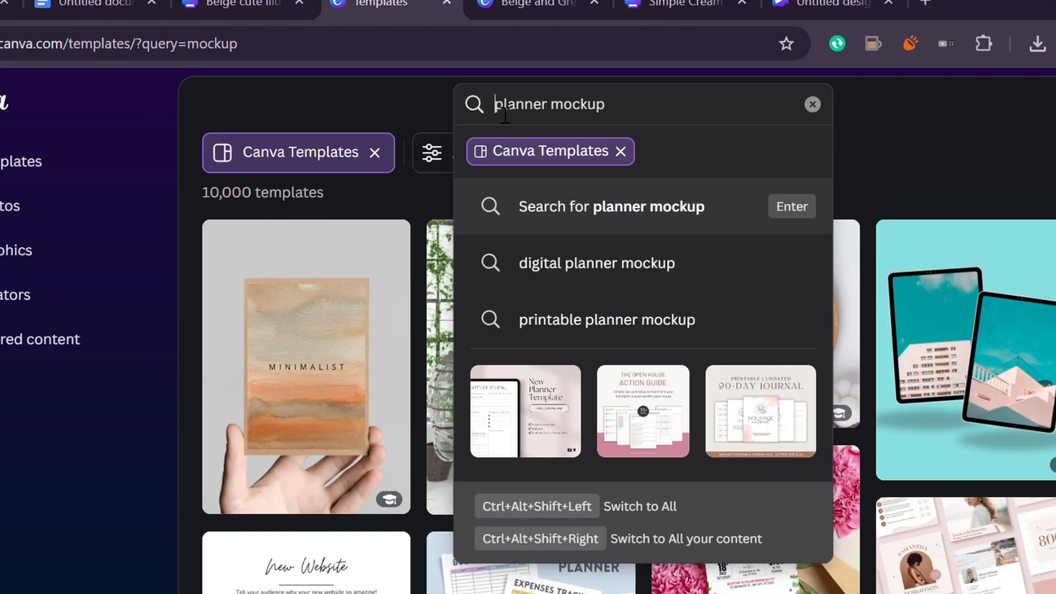
pyautogui.moveTo(346, 83); pyautogui.dragTo(552, 97)
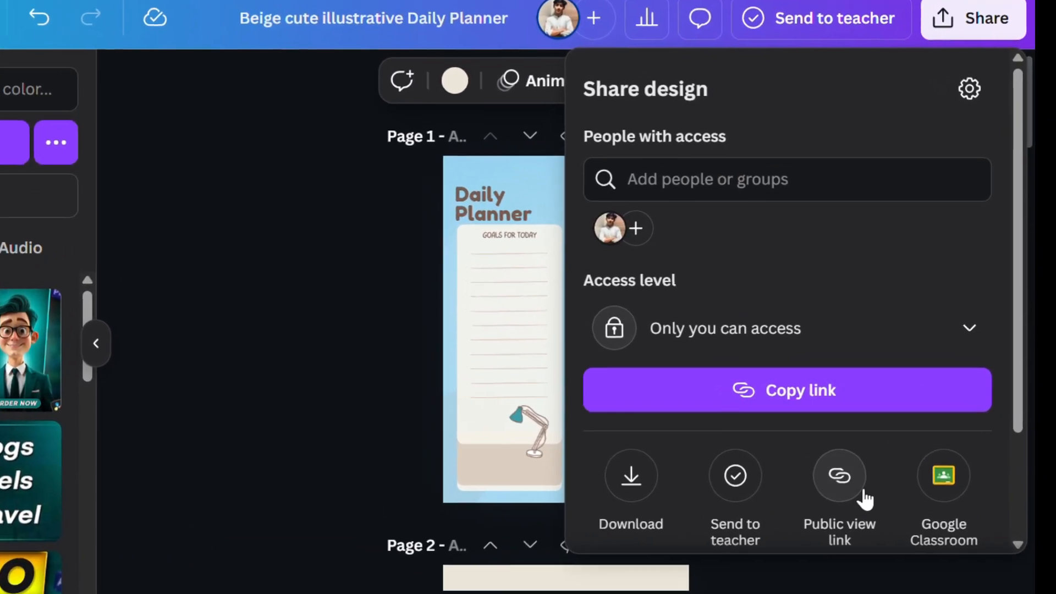
pyautogui.click(891, 485)
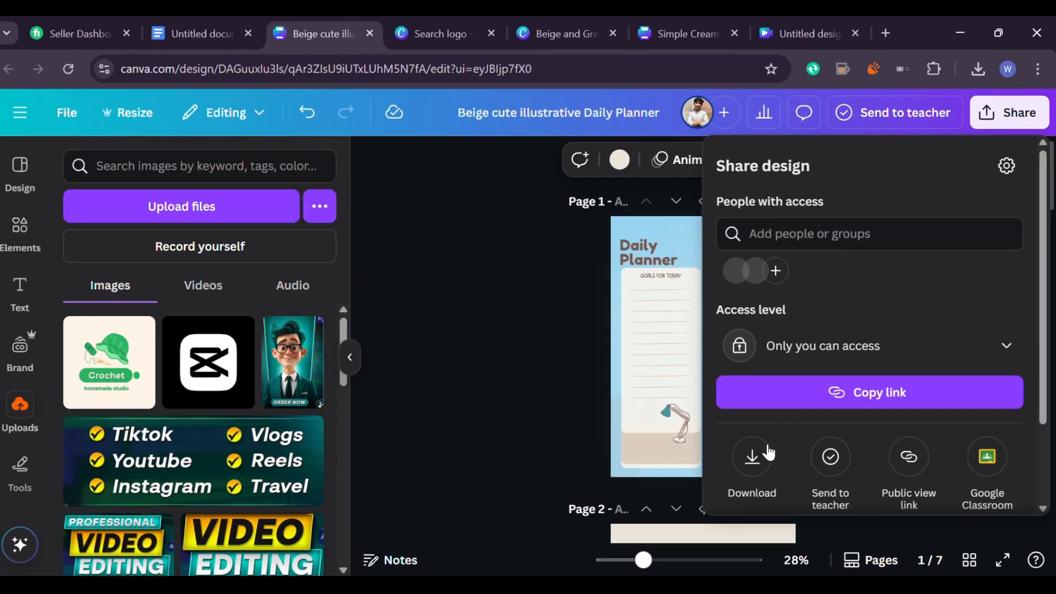
# Reopen the download options, then inspect the planner page's title, banners and text boxes
pyautogui.click(743, 459)
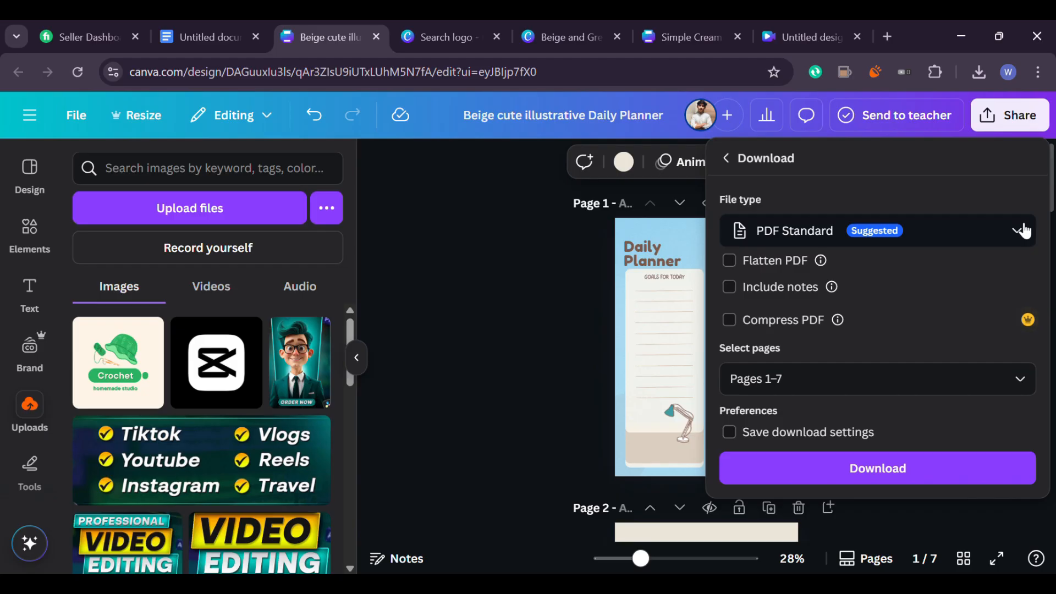
pyautogui.click(692, 332)
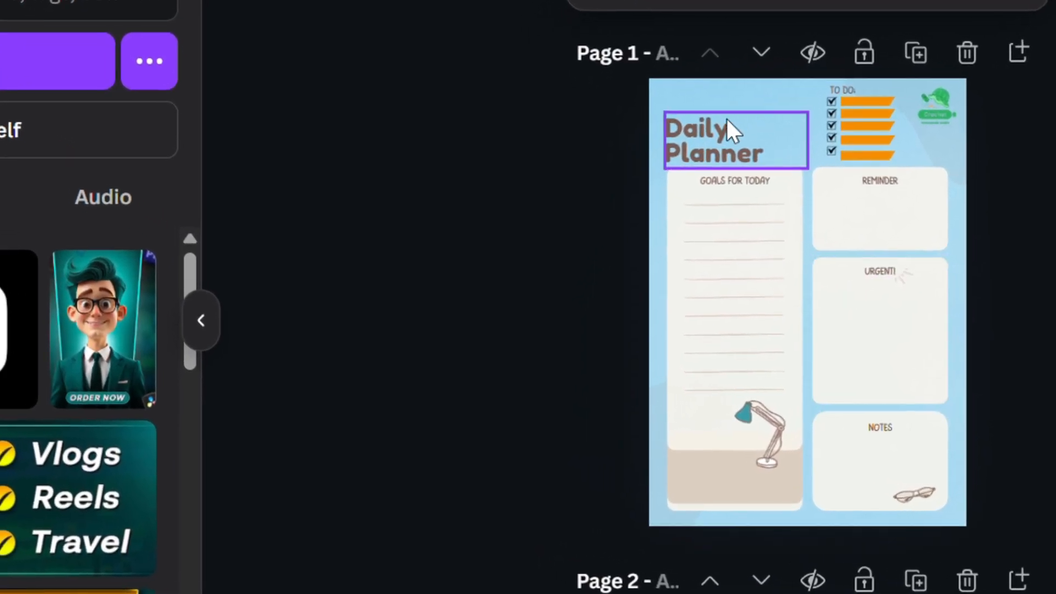
pyautogui.click(695, 132)
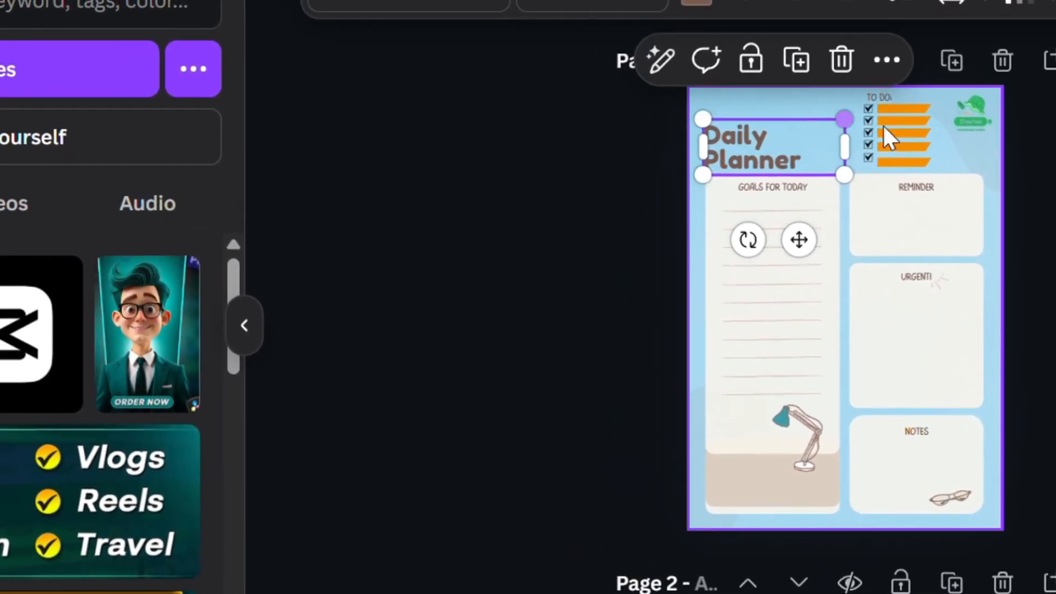
pyautogui.click(894, 133)
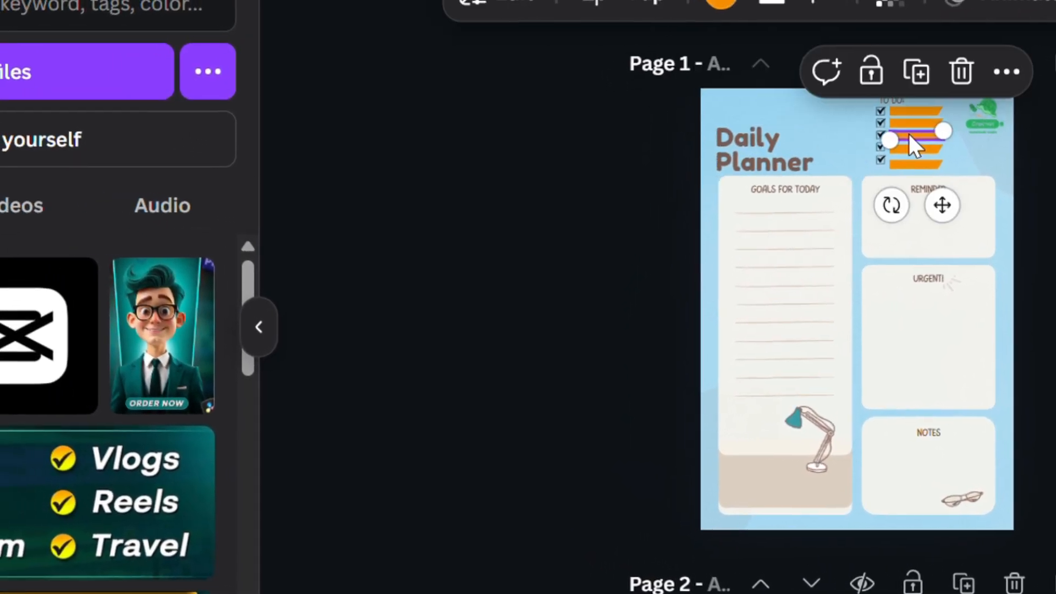
pyautogui.click(911, 278)
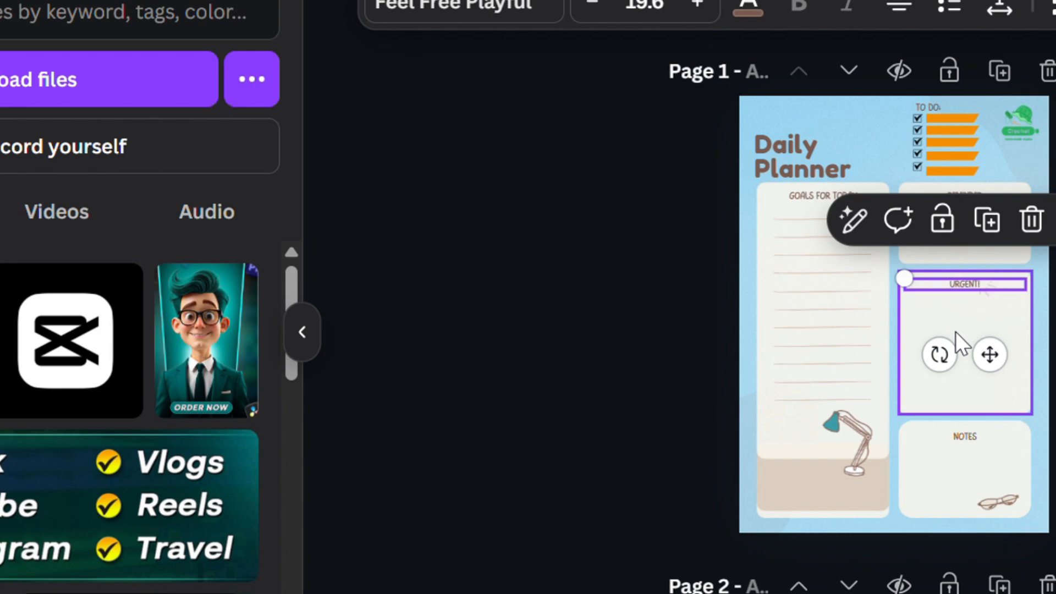
pyautogui.click(956, 333)
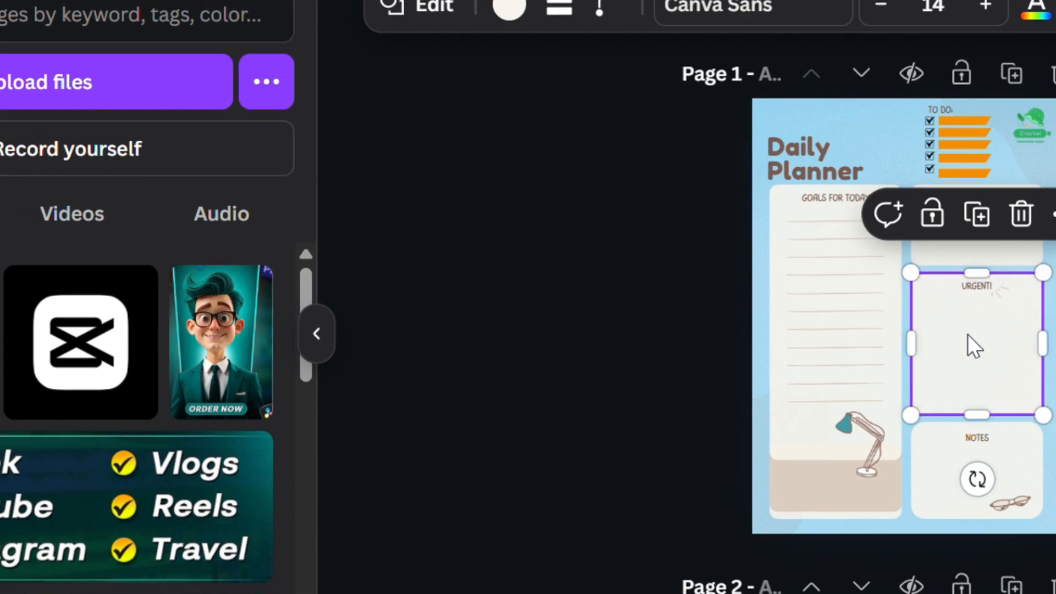
pyautogui.click(843, 306)
# Browse the uploaded images in the uploads panel
pyautogui.scroll(-1, 891, 473)
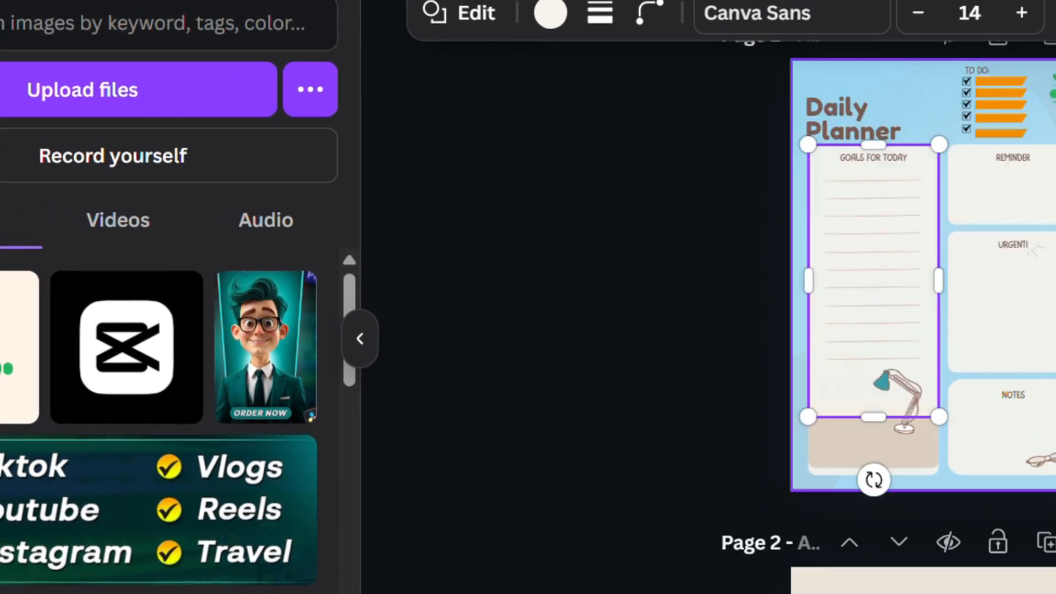
pyautogui.scroll(-2, 892, 341)
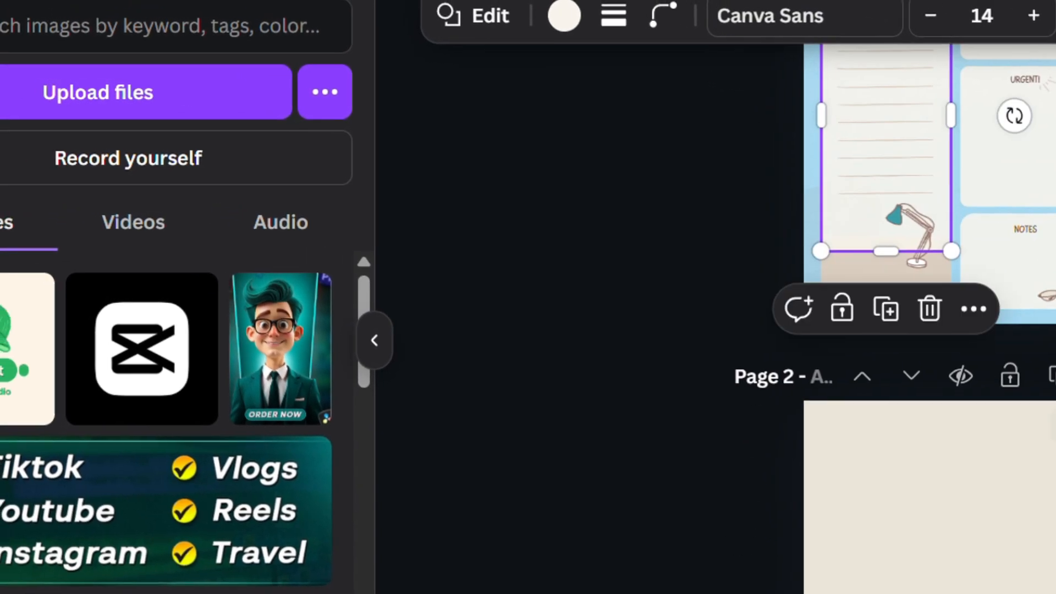
pyautogui.scroll(3, 892, 342)
pyautogui.scroll(-10, 112, 278)
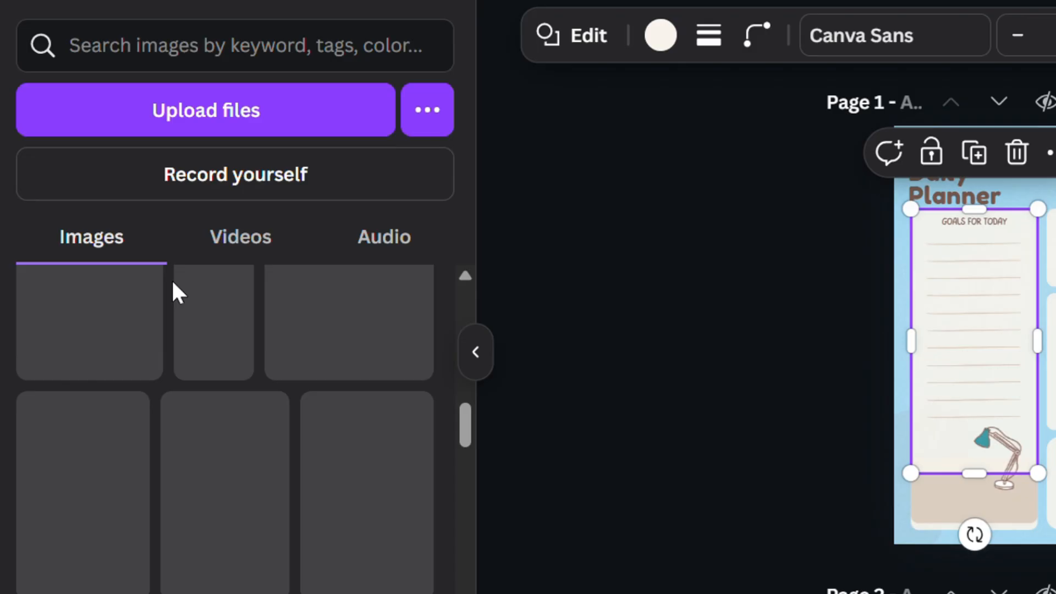
pyautogui.scroll(3, 175, 285)
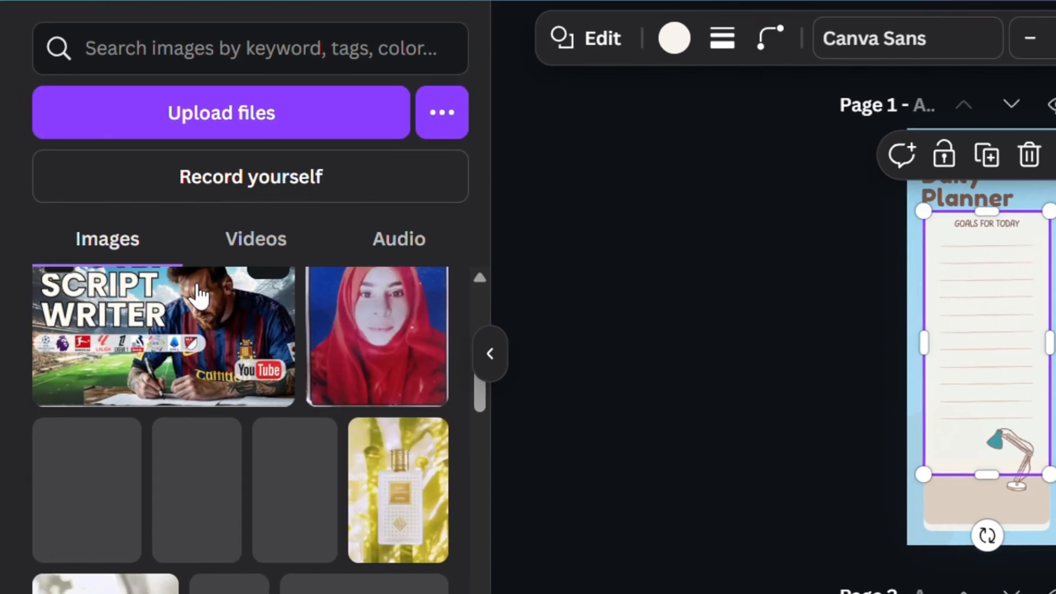
pyautogui.scroll(-1, 178, 287)
# Browse the element search results for text box across graphics, frames, videos and audio
pyautogui.click(17, 162)
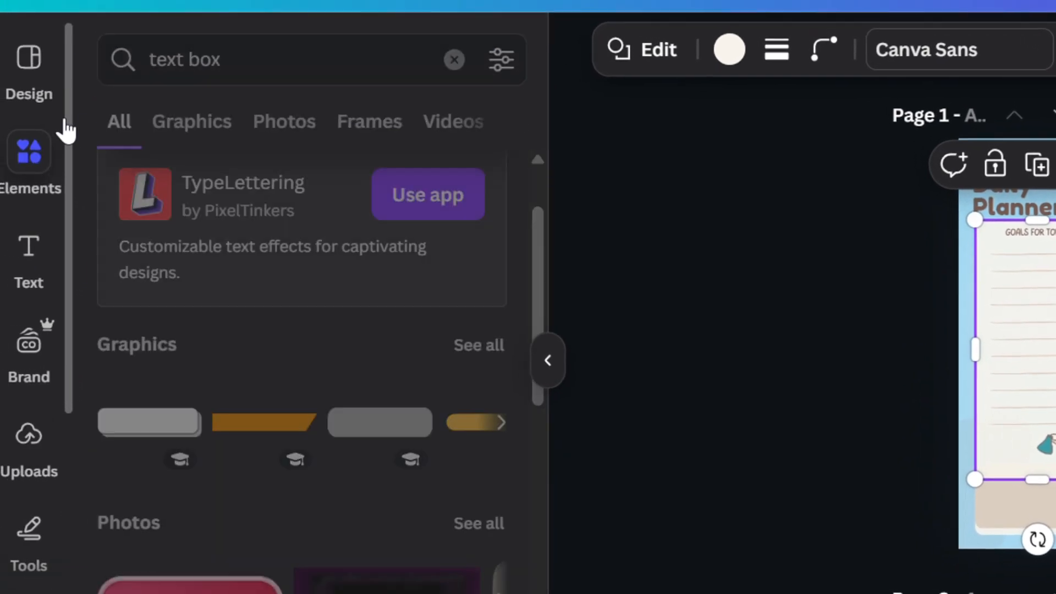
pyautogui.scroll(-10, 275, 468)
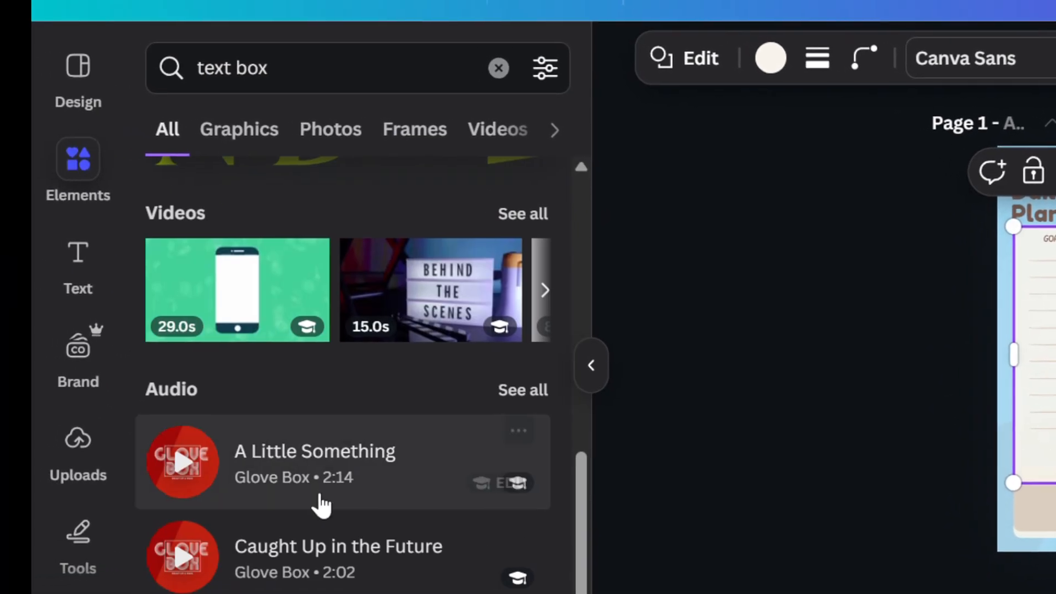
pyautogui.scroll(-2, 324, 504)
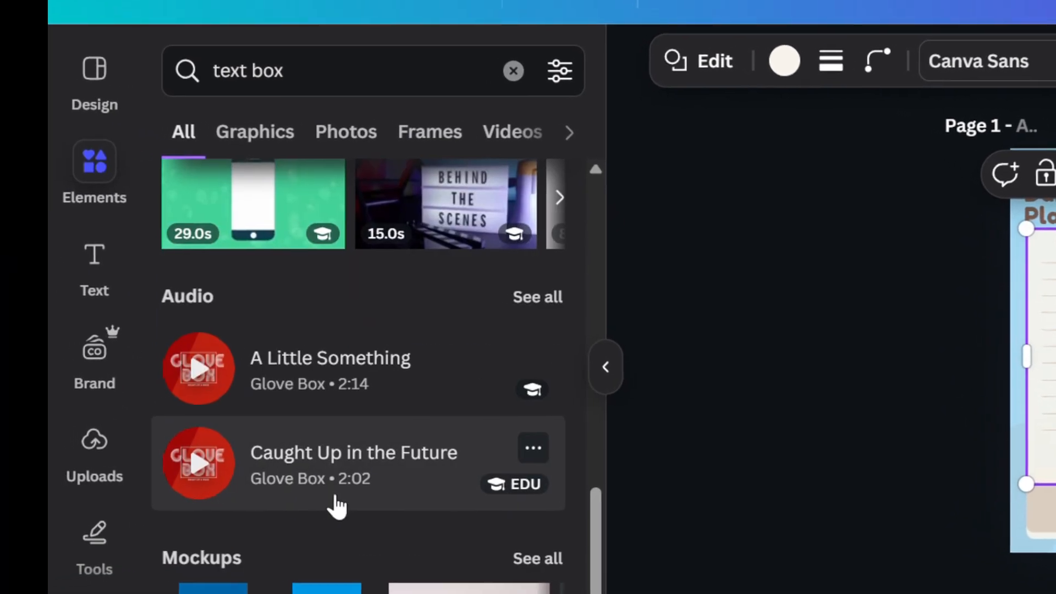
pyautogui.scroll(10, 352, 505)
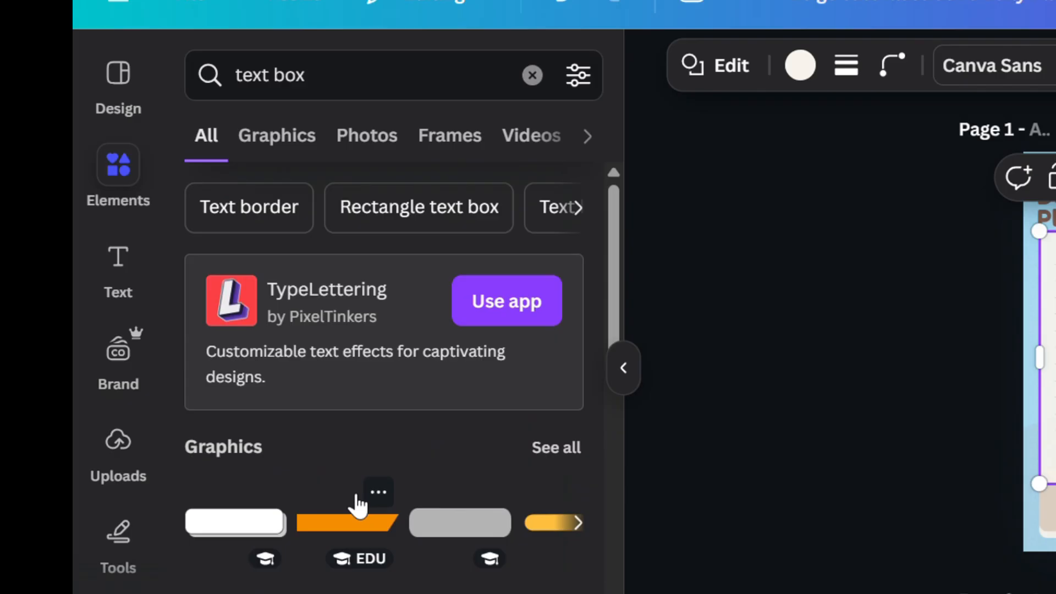
pyautogui.hscroll(10, 358, 505)
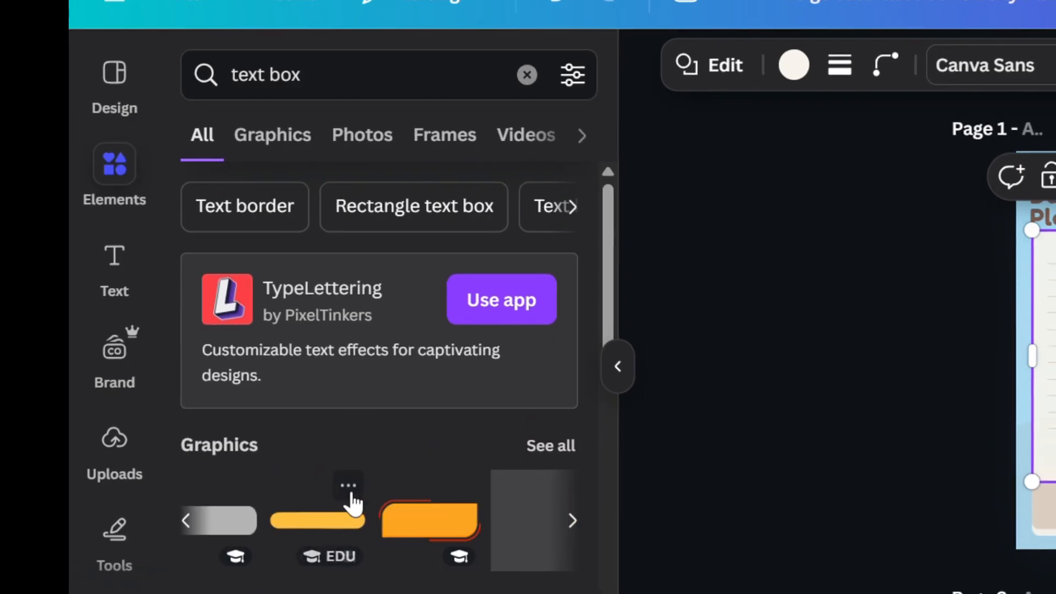
pyautogui.hscroll(3, 340, 498)
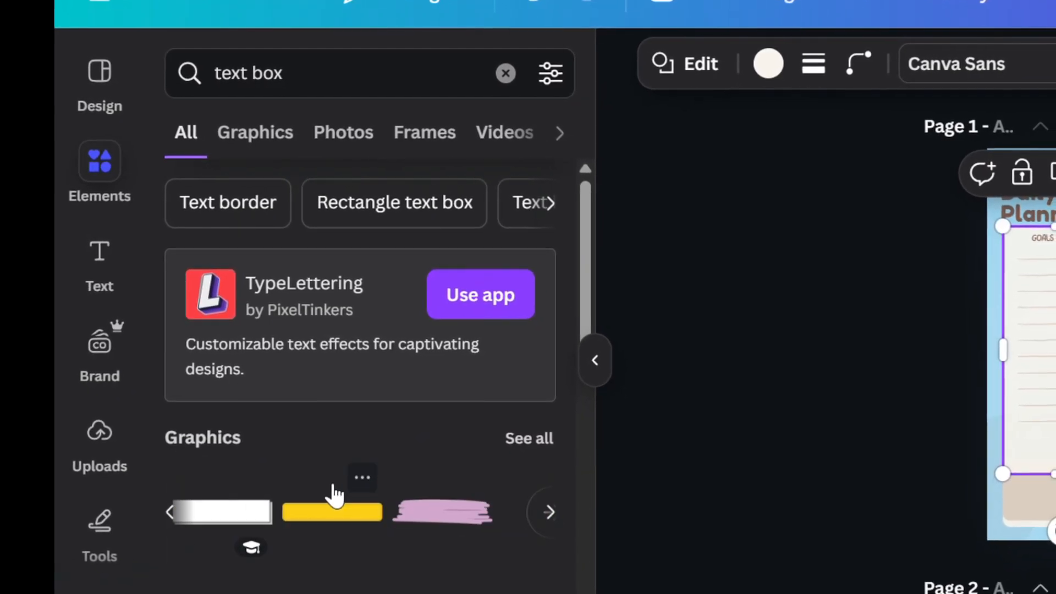
pyautogui.scroll(-5, 339, 498)
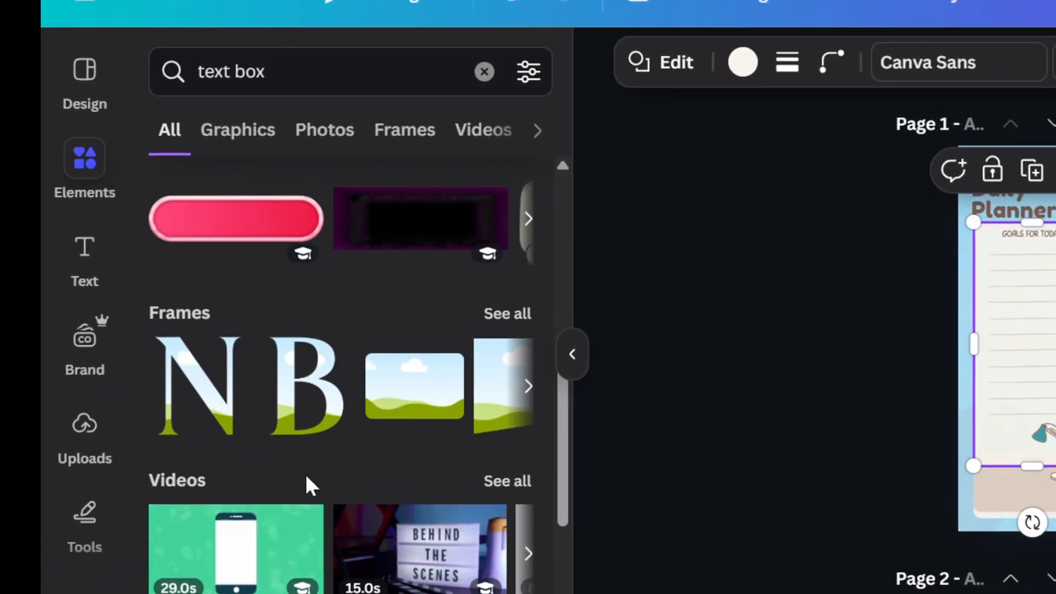
pyautogui.hscroll(3, 421, 408)
pyautogui.hscroll(8, 398, 398)
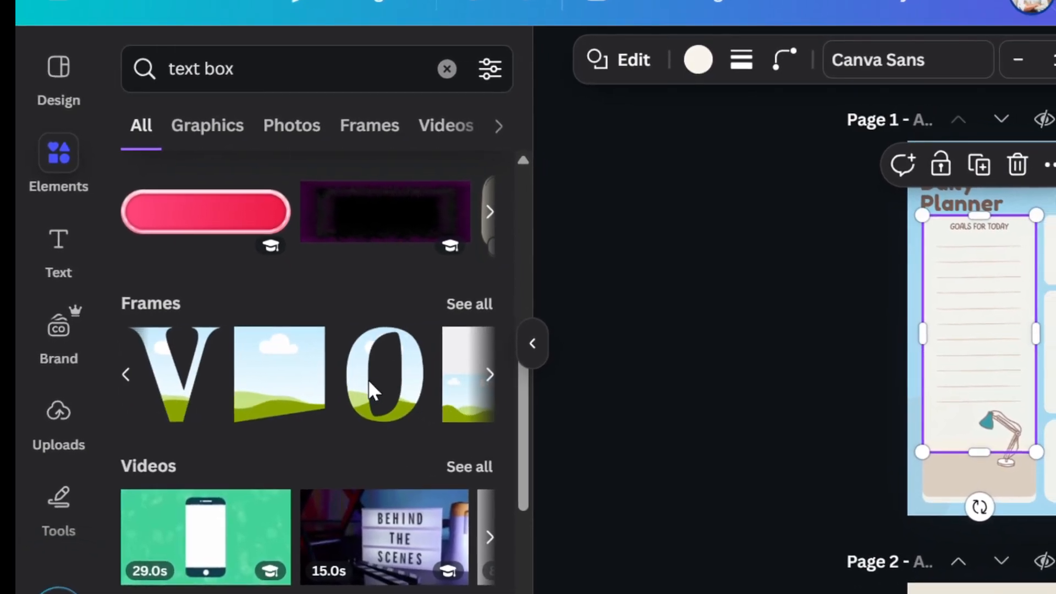
pyautogui.hscroll(6, 369, 379)
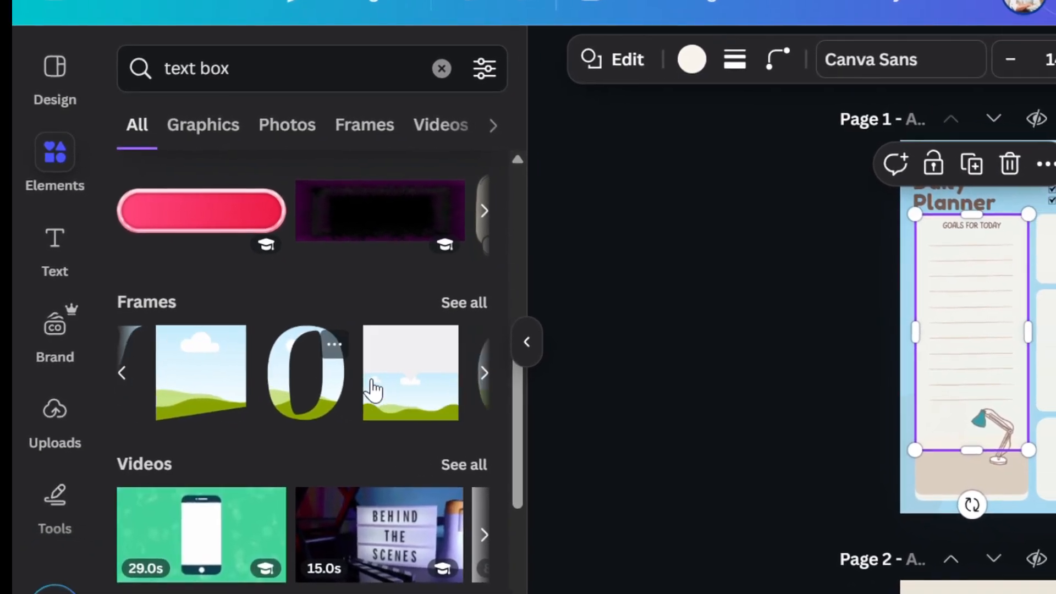
pyautogui.scroll(-5, 368, 379)
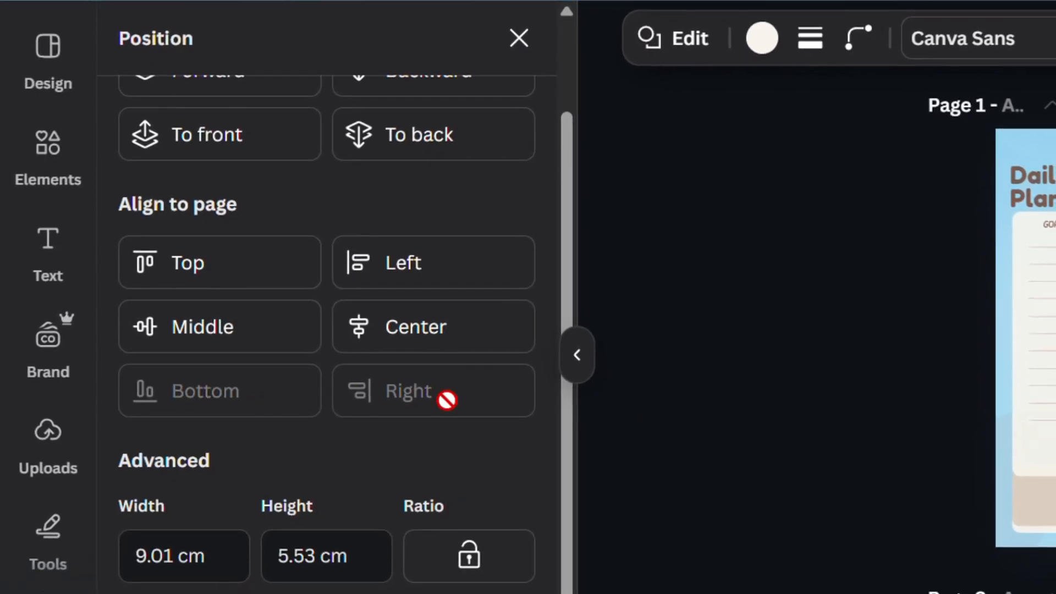
# Align the Daily Planner title box to the page's left and top edges, then open the layers list
pyautogui.click(388, 256)
pyautogui.click(166, 255)
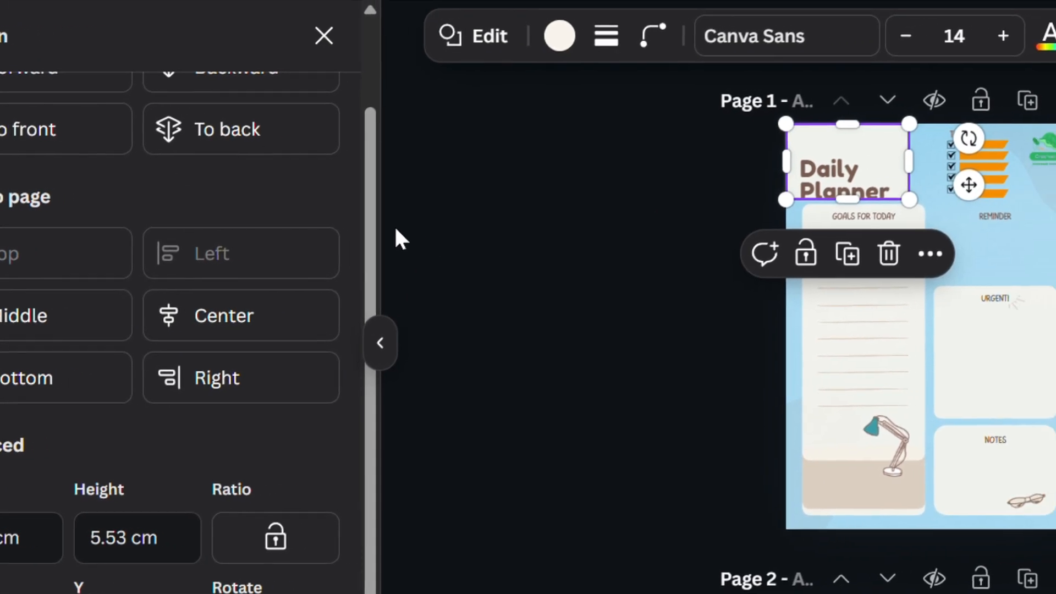
pyautogui.scroll(2, 308, 165)
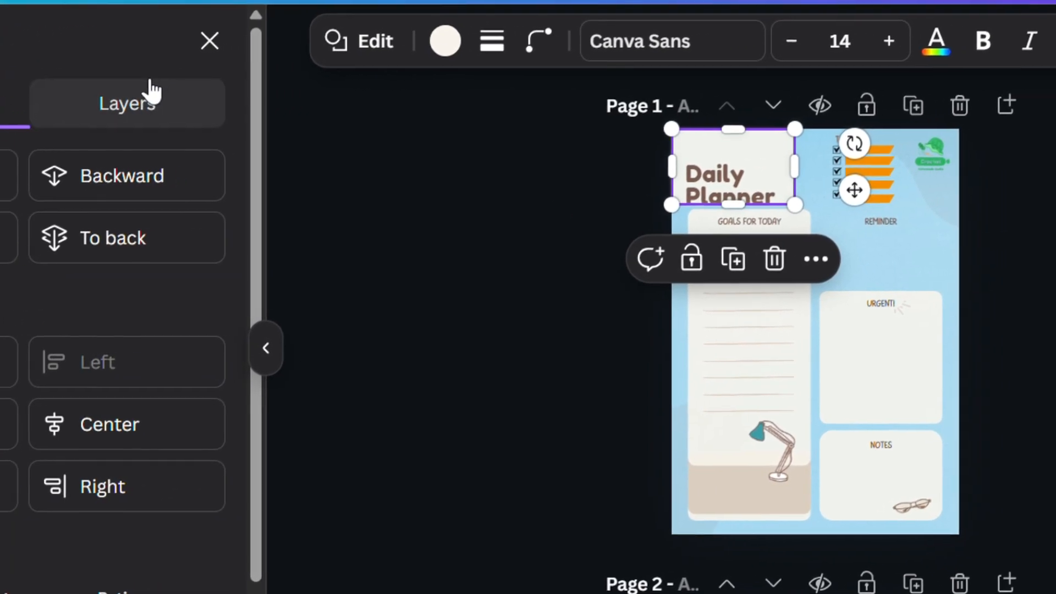
pyautogui.click(177, 94)
pyautogui.scroll(-5, 139, 288)
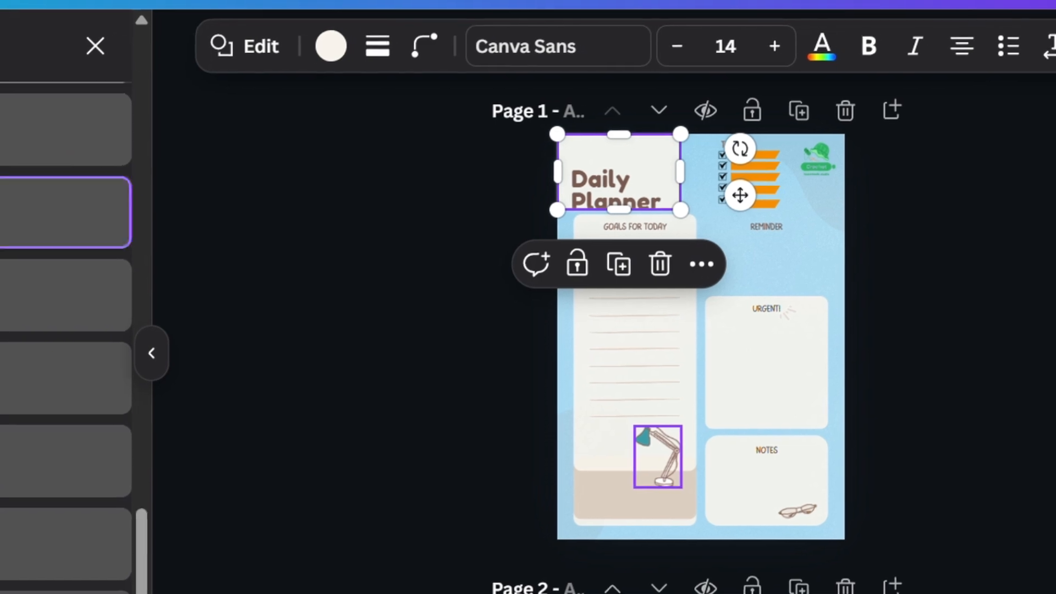
pyautogui.scroll(4, 83, 357)
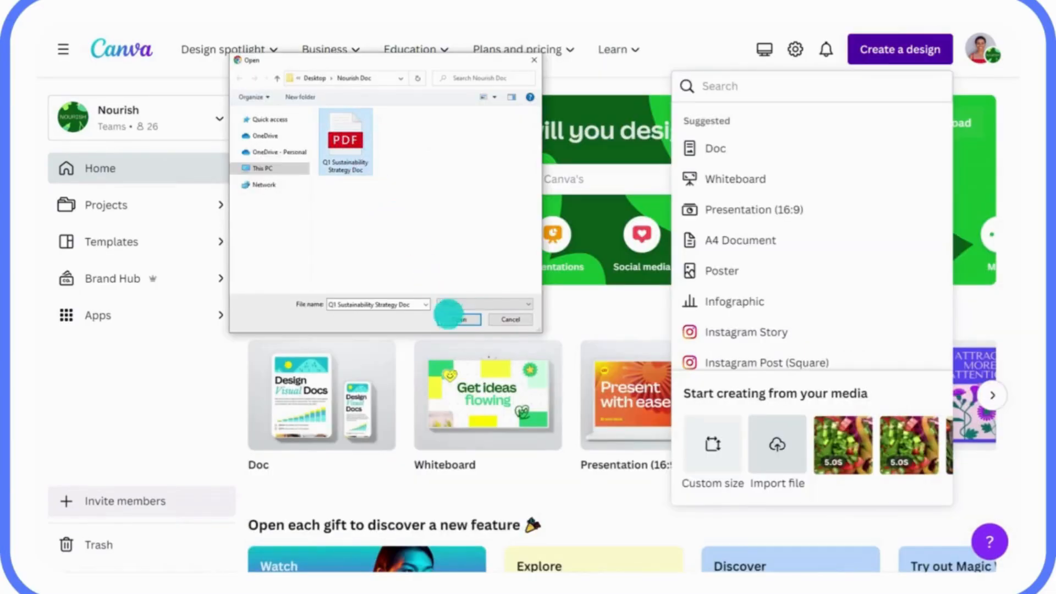
# Open the Create a design menu and review its suggested formats and media import options
pyautogui.click(450, 317)
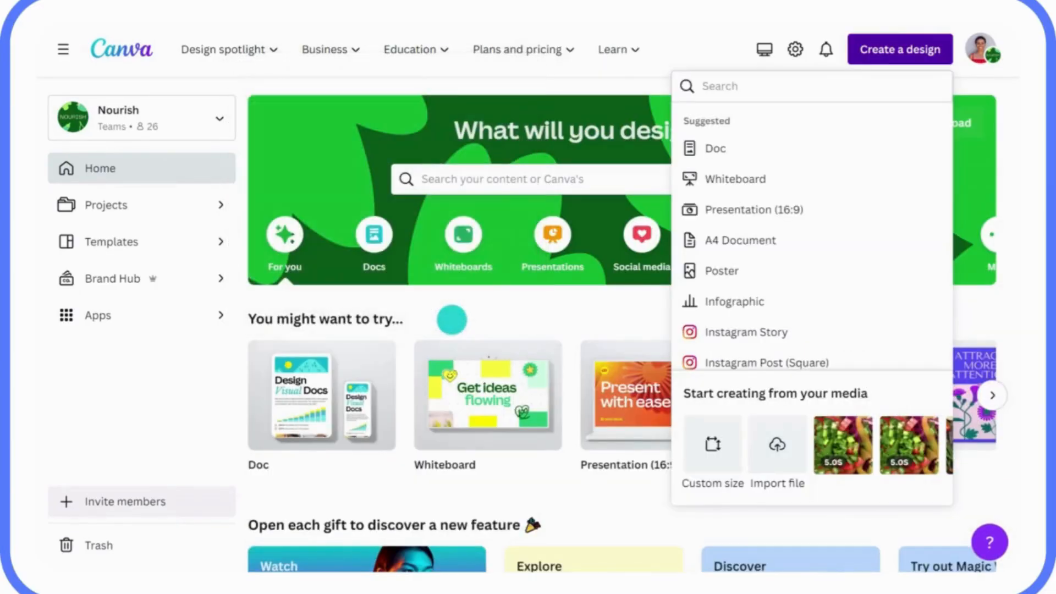
pyautogui.scroll(-5, 580, 55)
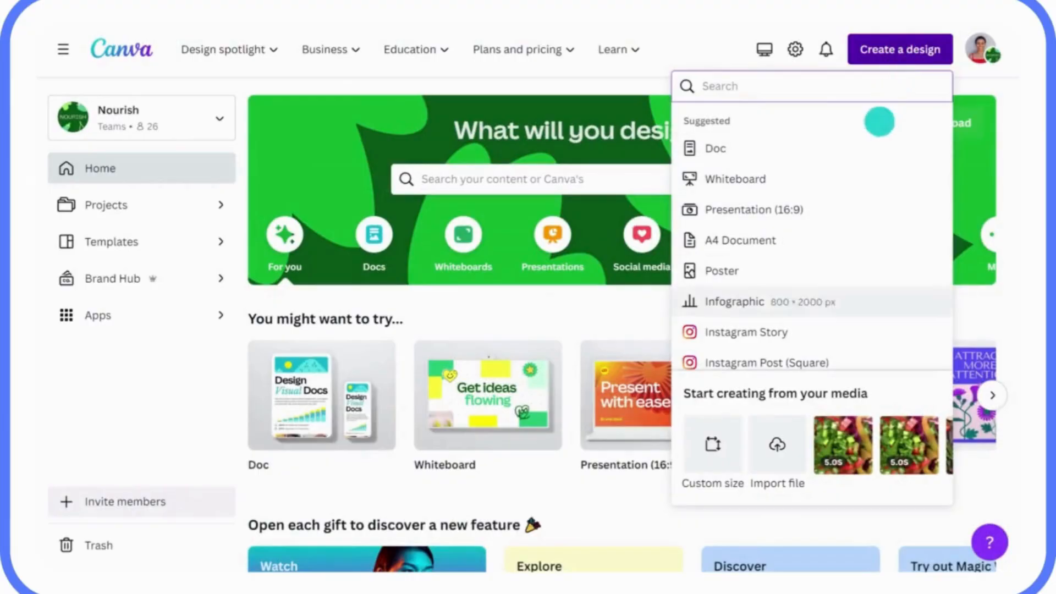
pyautogui.click(777, 428)
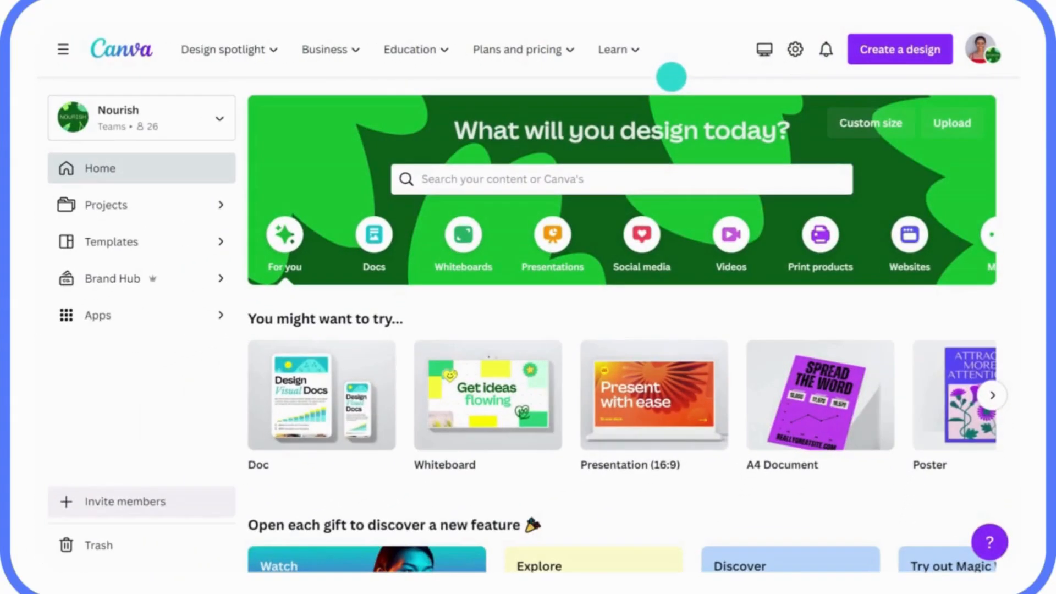
pyautogui.click(886, 51)
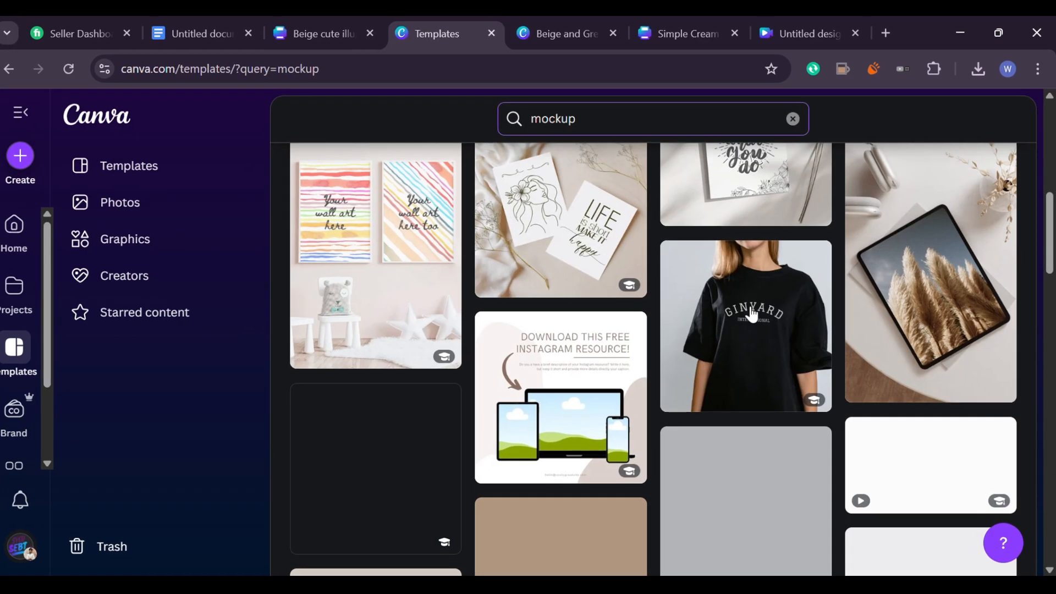
# Scroll through the mockup template search results
pyautogui.scroll(-5, 737, 308)
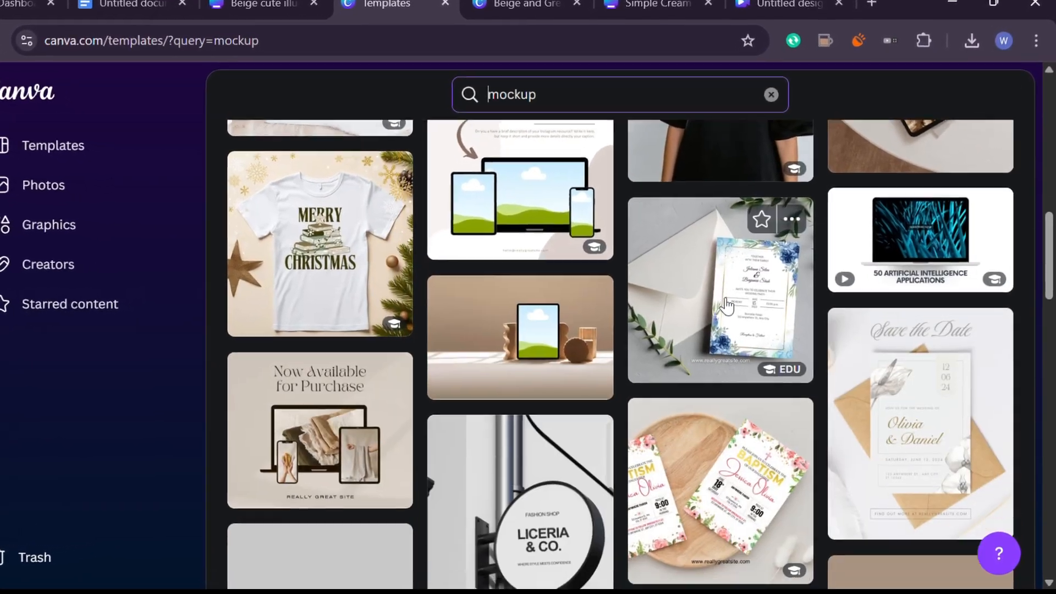
pyautogui.scroll(-10, 728, 304)
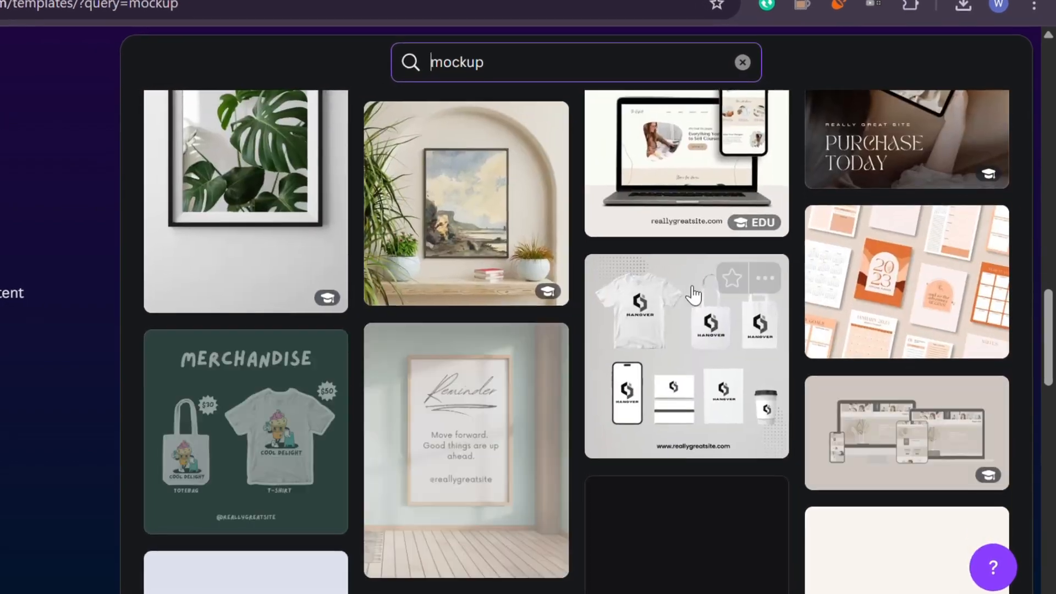
pyautogui.scroll(-10, 694, 295)
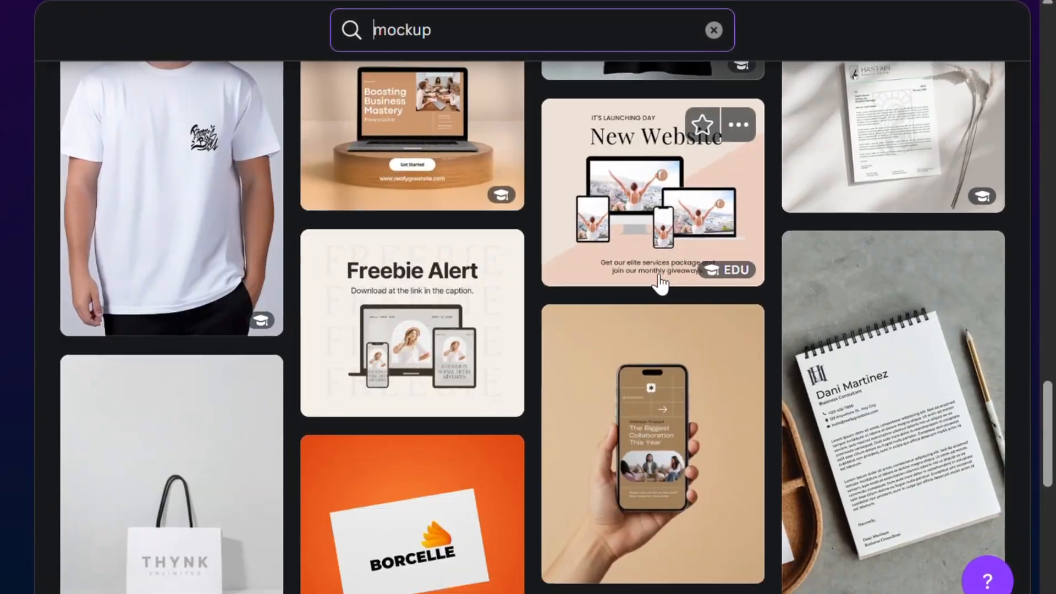
pyautogui.scroll(-10, 662, 283)
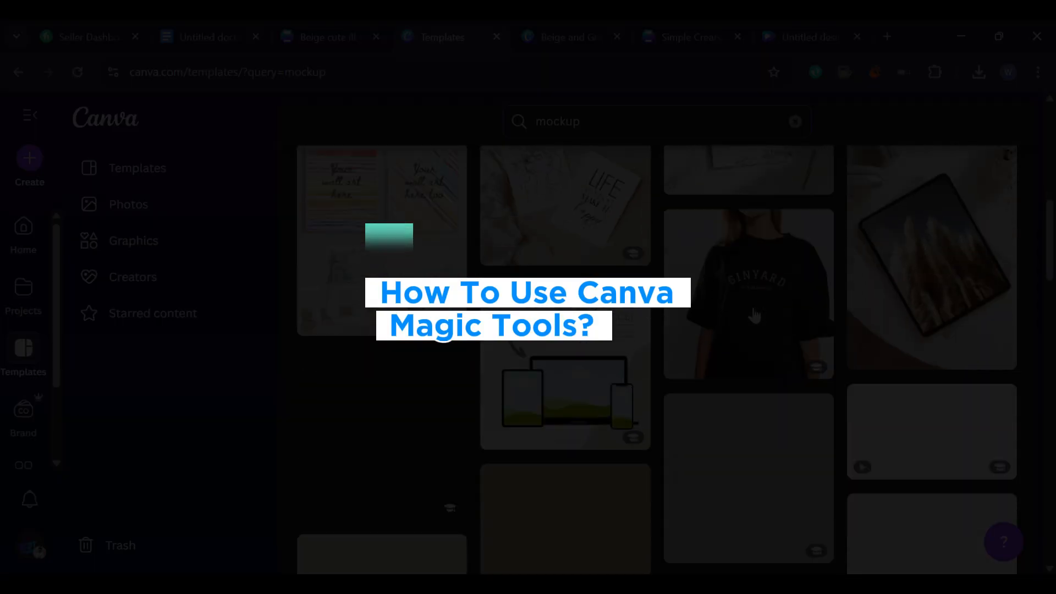
pyautogui.scroll(-2, 755, 315)
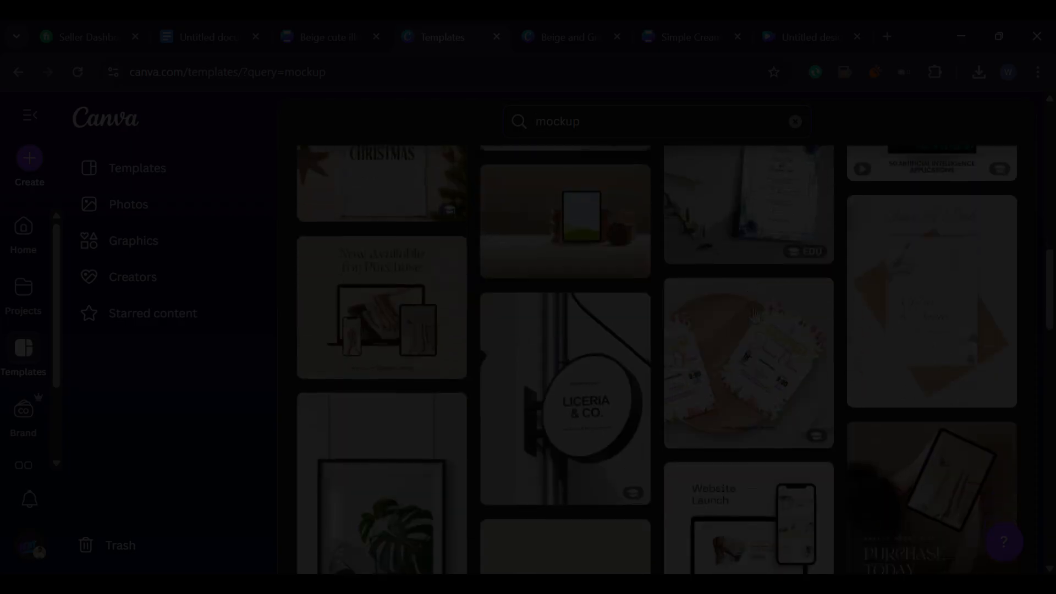
pyautogui.scroll(-3, 755, 315)
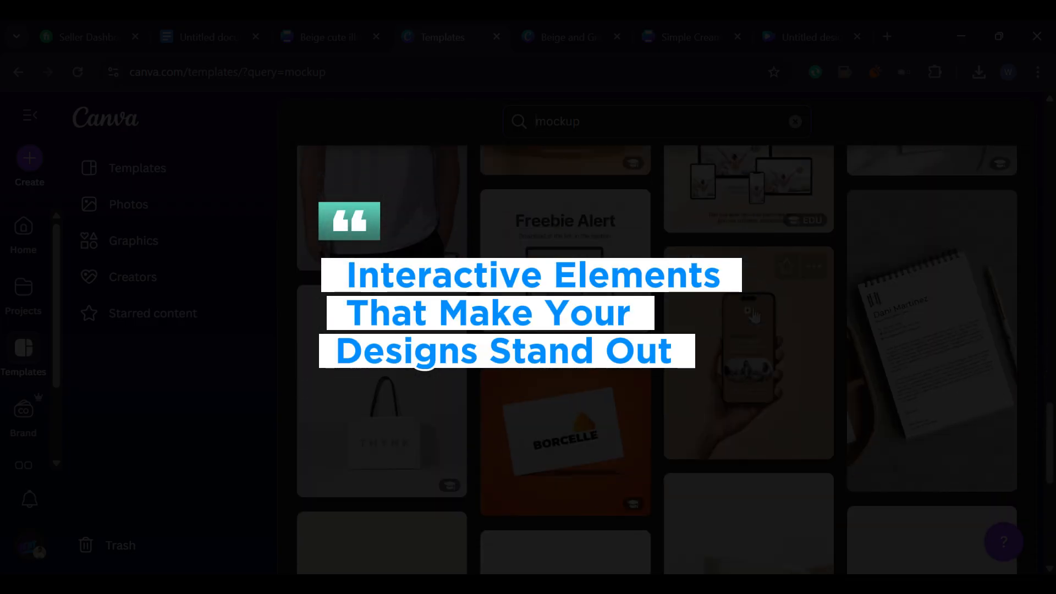
pyautogui.scroll(-4, 754, 315)
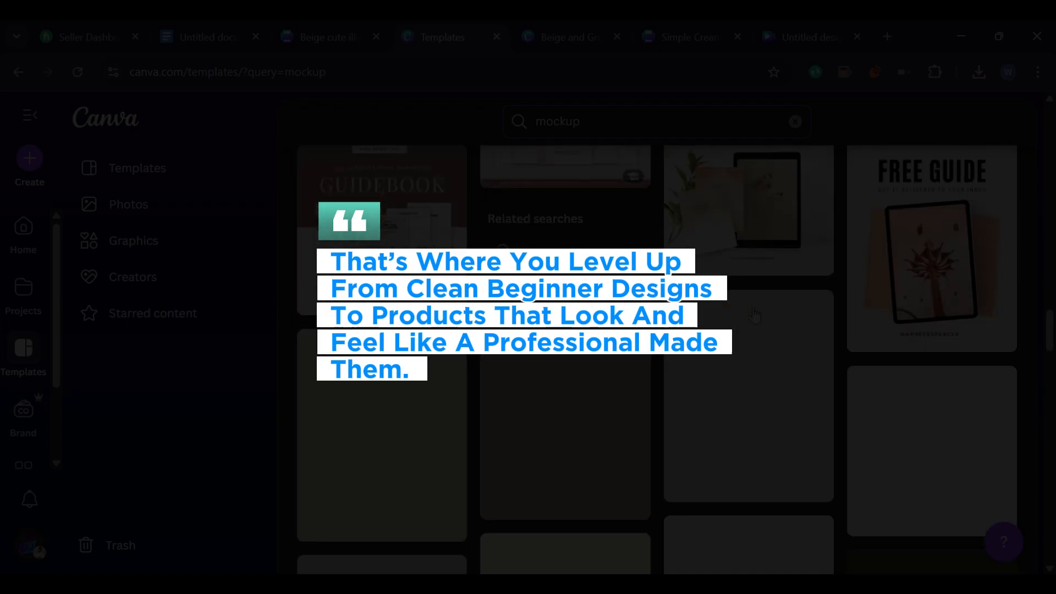